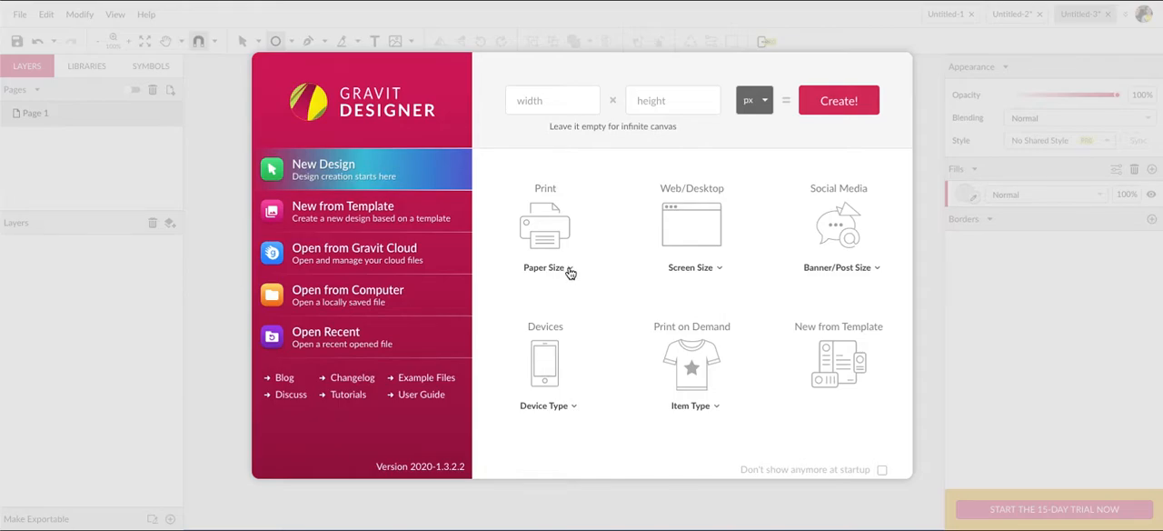
# Create a new print document with the US-Letter Portrait (8.5x11 in) paper size.
pyautogui.click(542, 223)
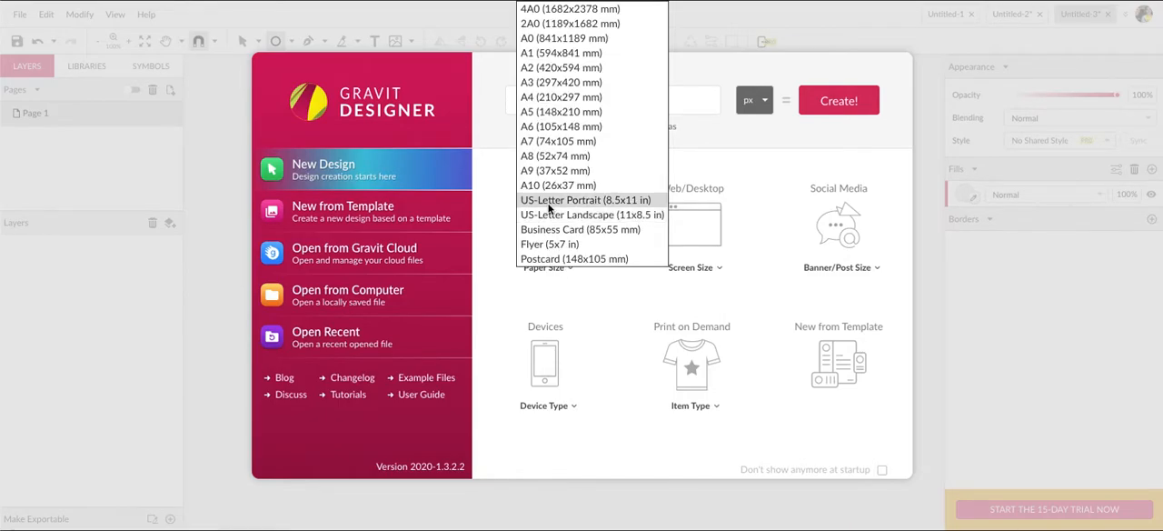
pyautogui.click(549, 207)
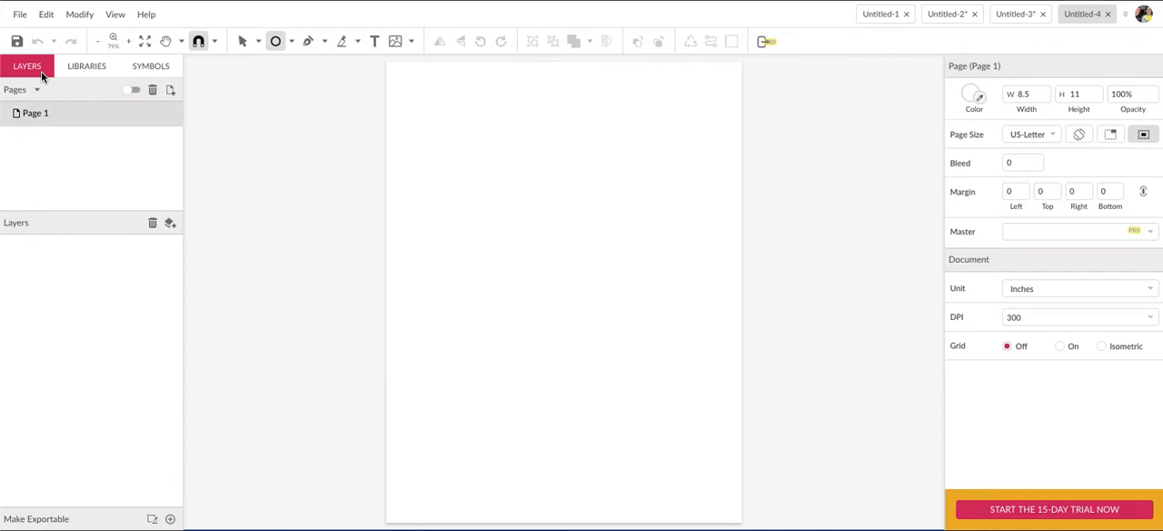
pyautogui.click(76, 60)
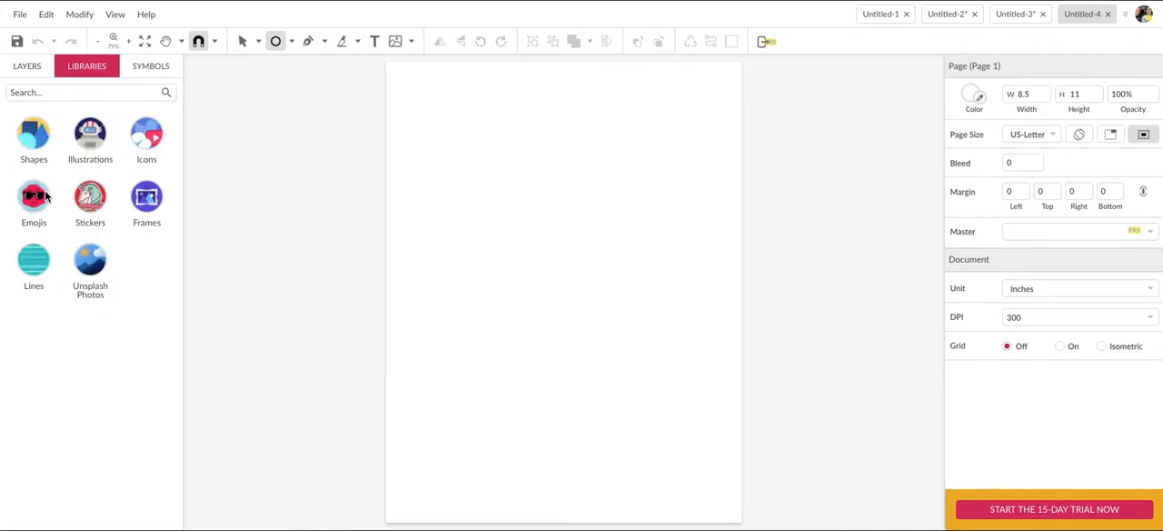
pyautogui.click(163, 66)
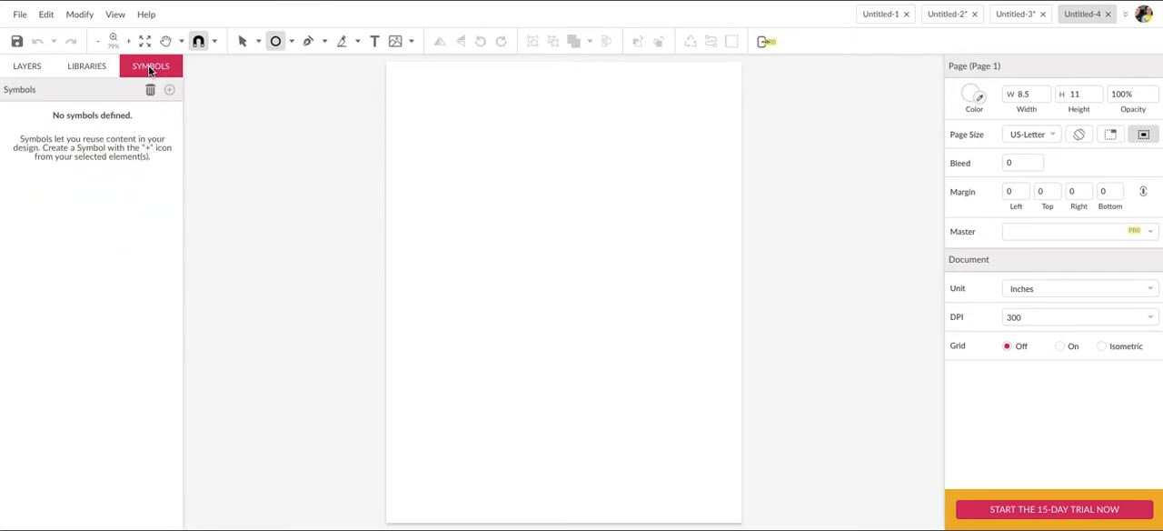
pyautogui.click(38, 68)
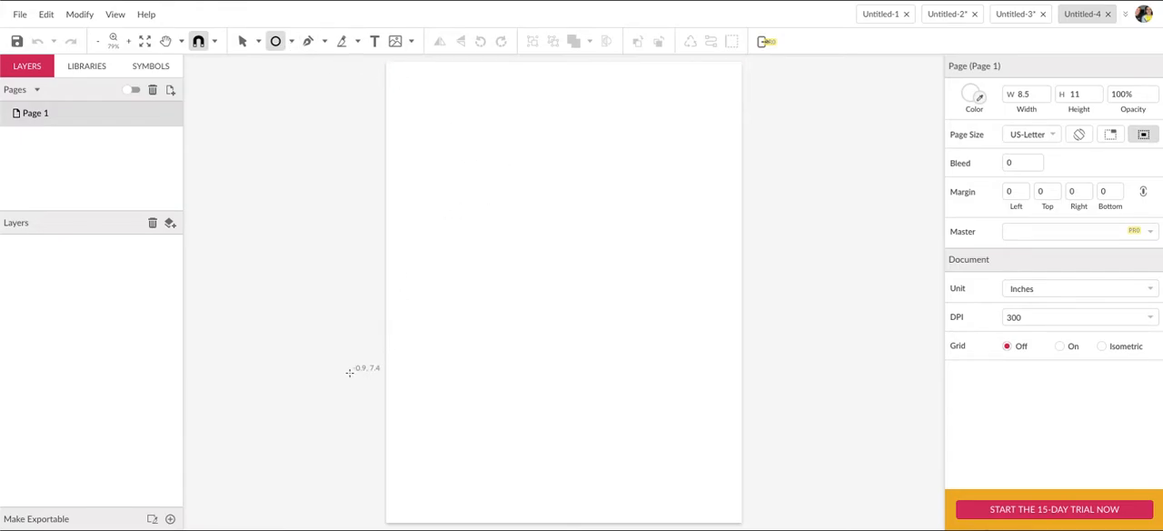
pyautogui.press('super')
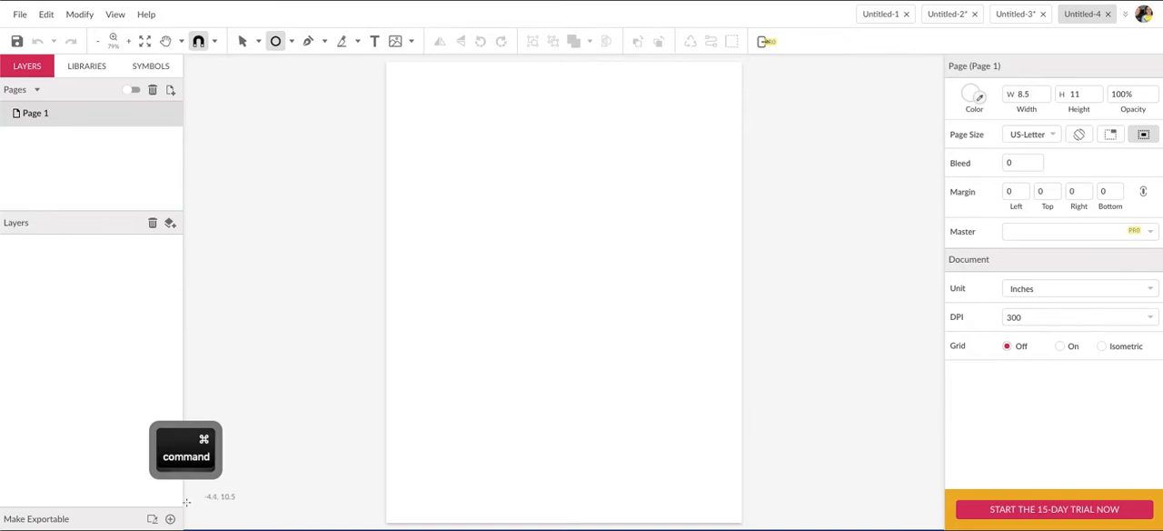
pyautogui.press('super')
pyautogui.press('super+shift')
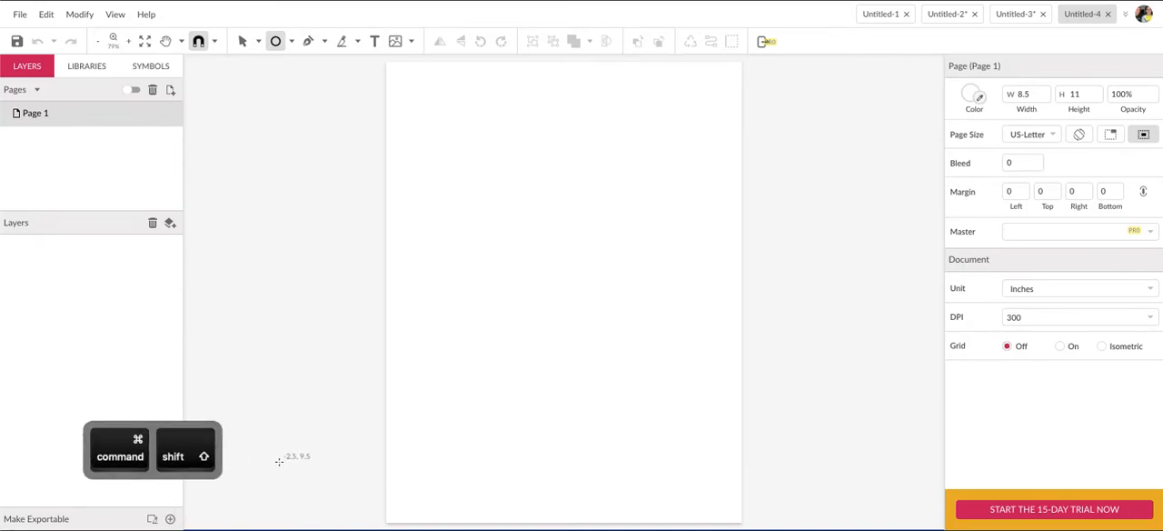
pyautogui.press('super')
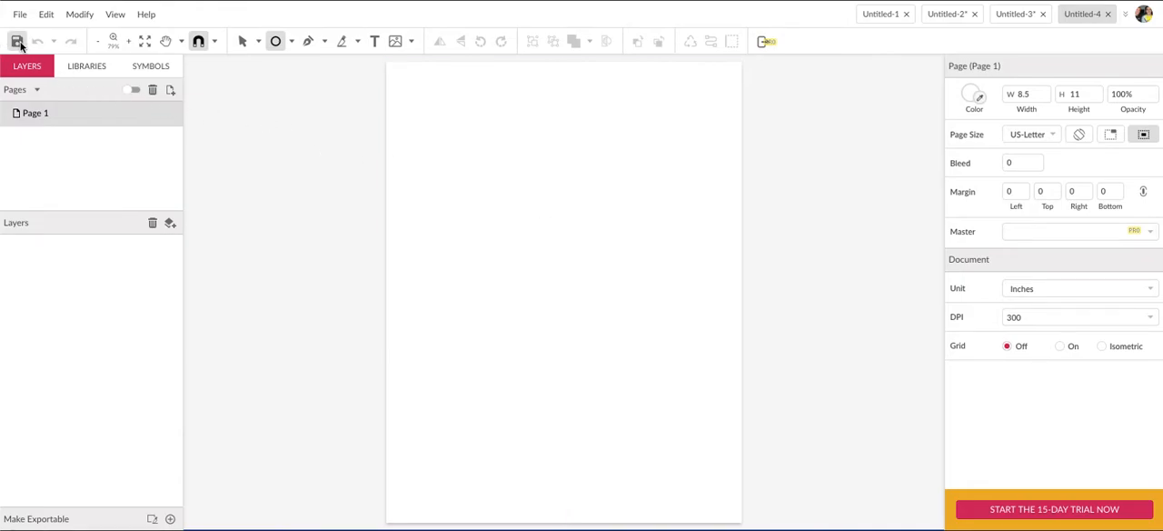
# Draw a circle about 4.77 in across with the Ellipse tool, centred horizontally in the upper half of the page.
pyautogui.click(292, 43)
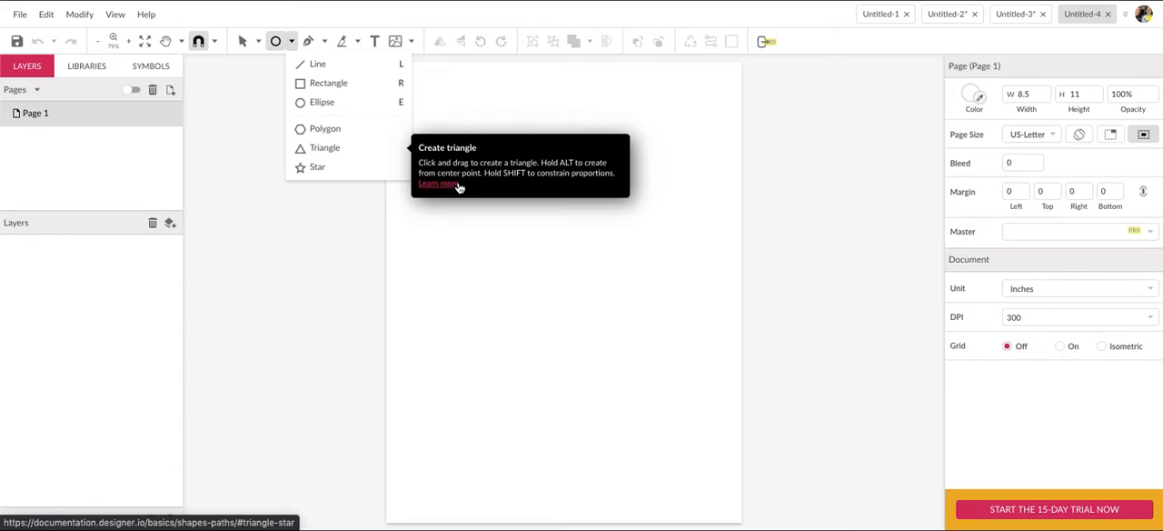
pyautogui.click(359, 103)
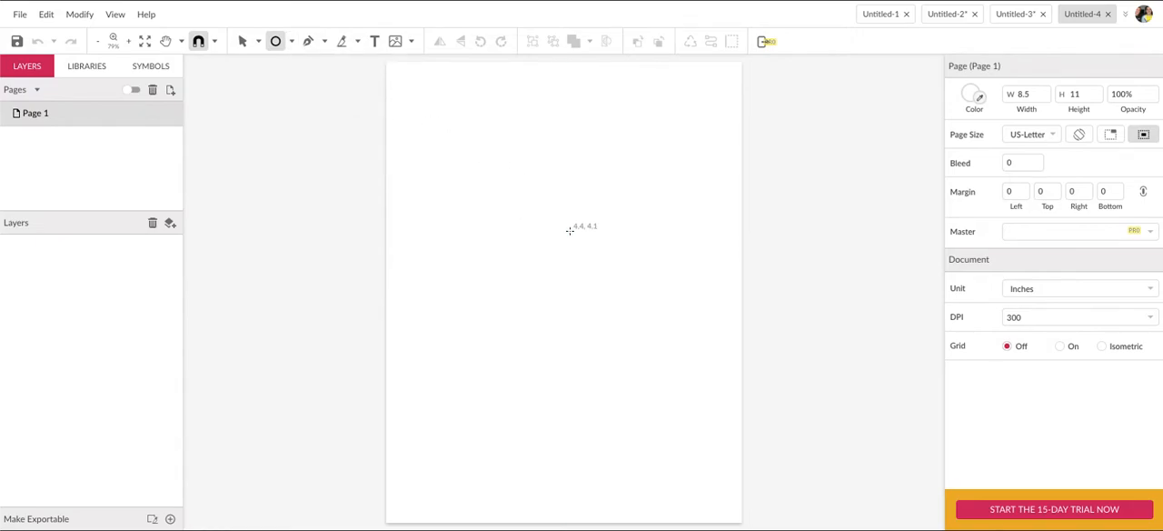
pyautogui.press('shift')
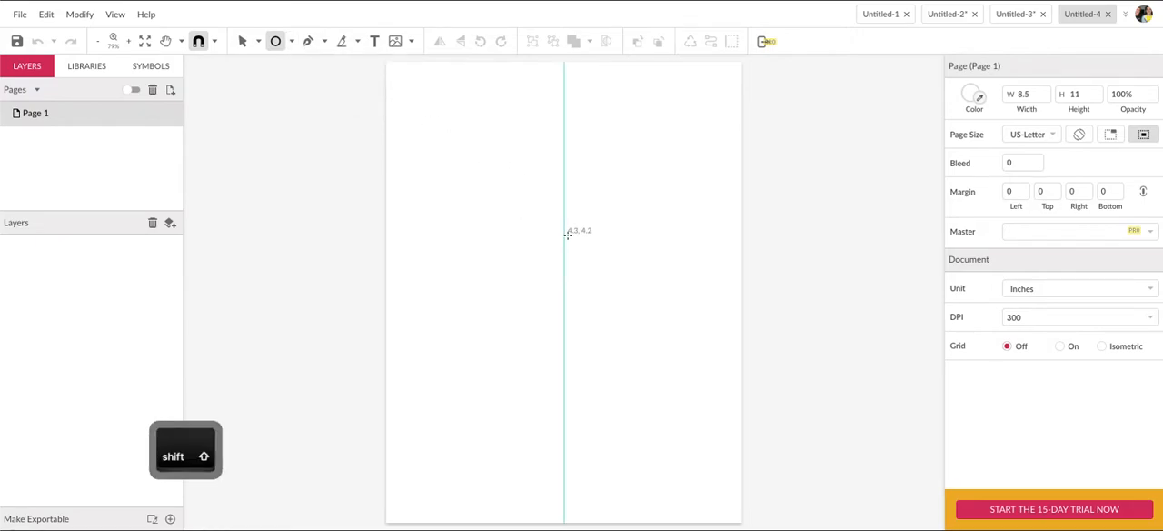
pyautogui.moveTo(564, 234); pyautogui.dragTo(481, 337)
pyautogui.hotkey('alt', 'shift')
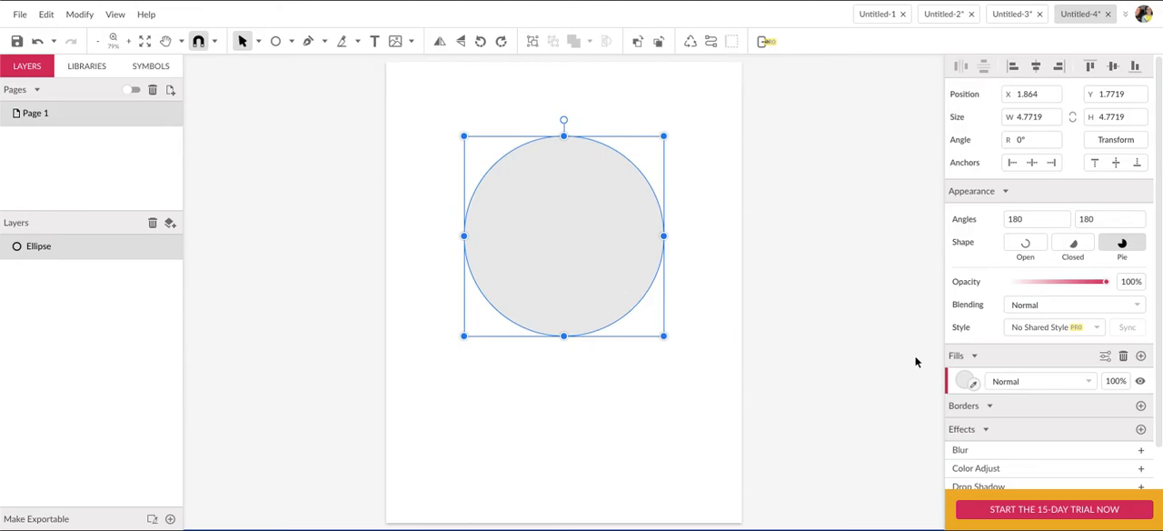
# Fill the circle with the yellow preset colour.
pyautogui.click(965, 382)
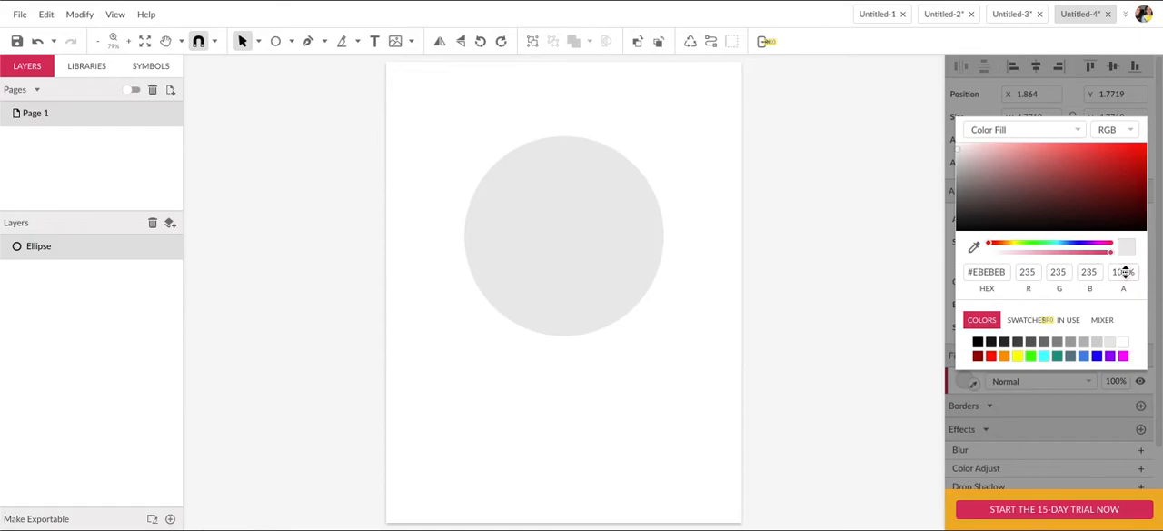
pyautogui.click(1017, 356)
pyautogui.click(943, 348)
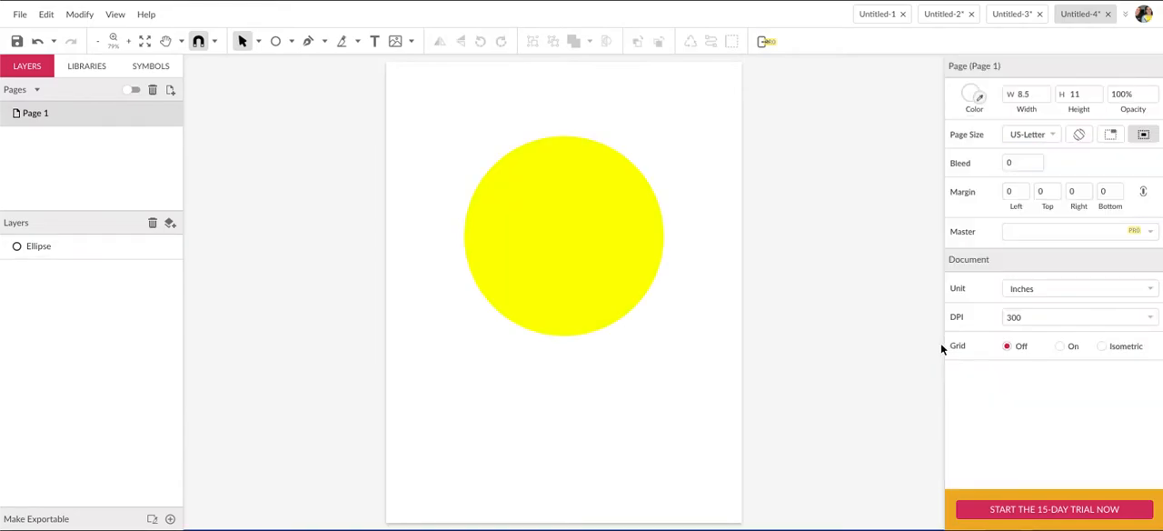
# Add a black border to the yellow circle with a width of 30 pt.
pyautogui.click(634, 287)
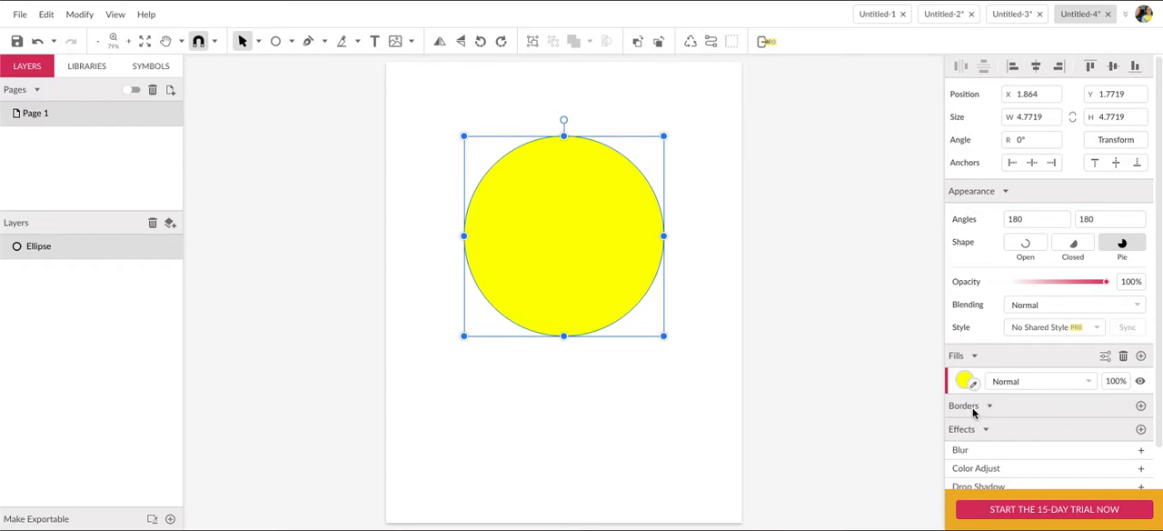
pyautogui.click(1141, 408)
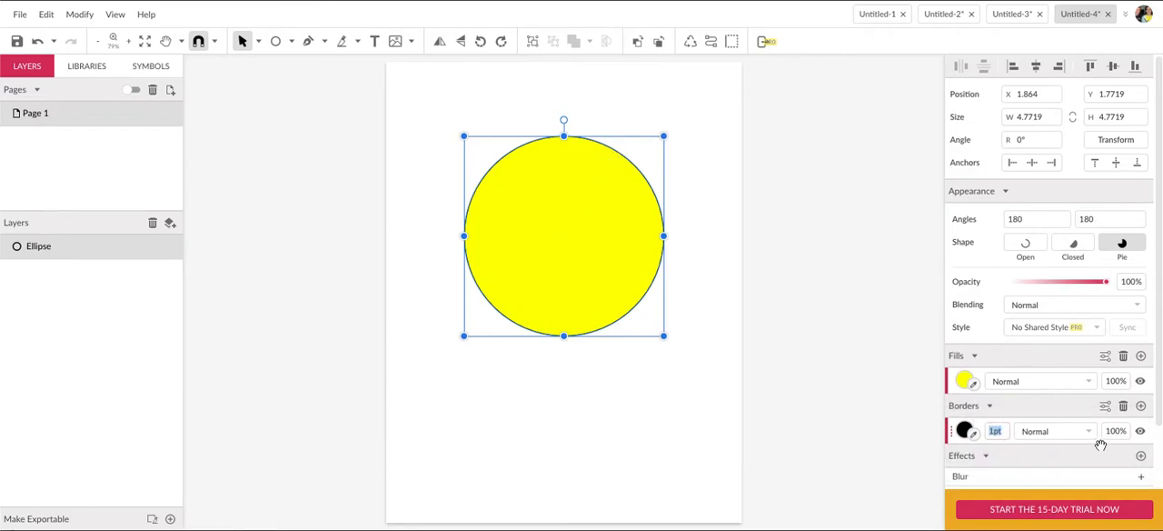
pyautogui.write('30')
pyautogui.press('Return')
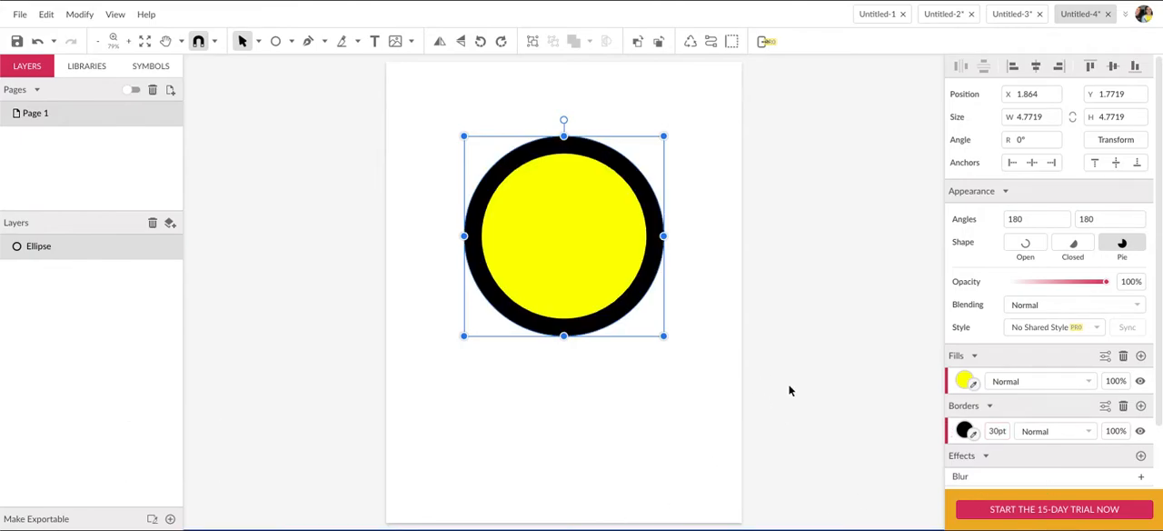
# Set the circle's border width to 20 pt and deselect the circle.
pyautogui.click(998, 431)
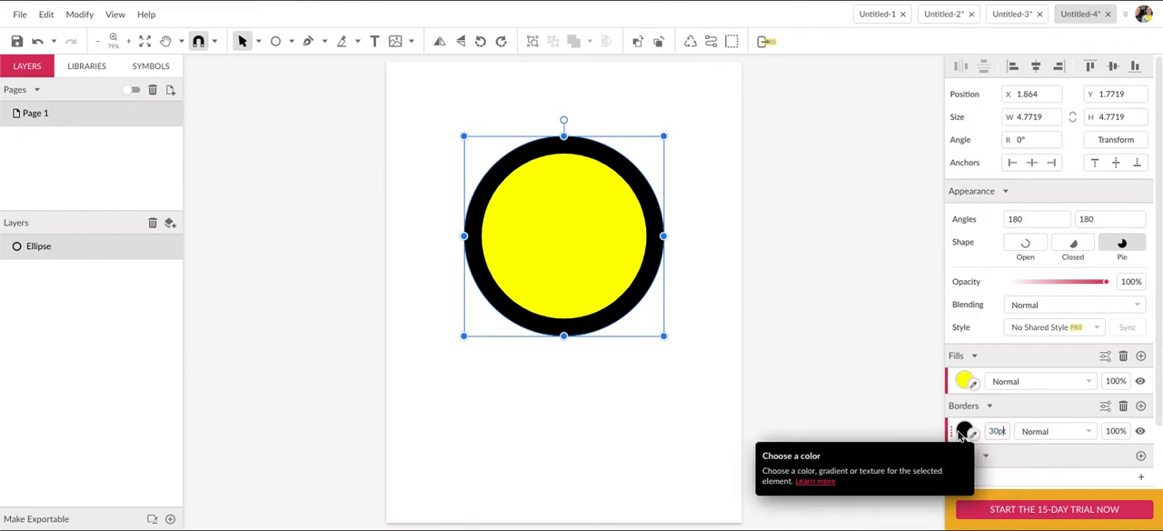
pyautogui.press('BackSpace')
pyautogui.press('BackSpace')
pyautogui.press('BackSpace')
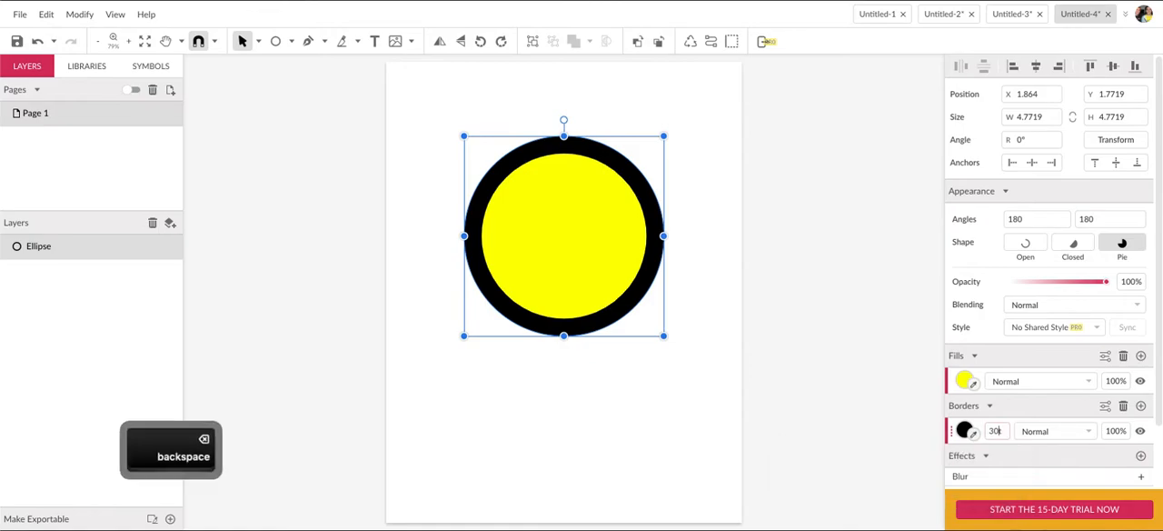
pyautogui.write('20t')
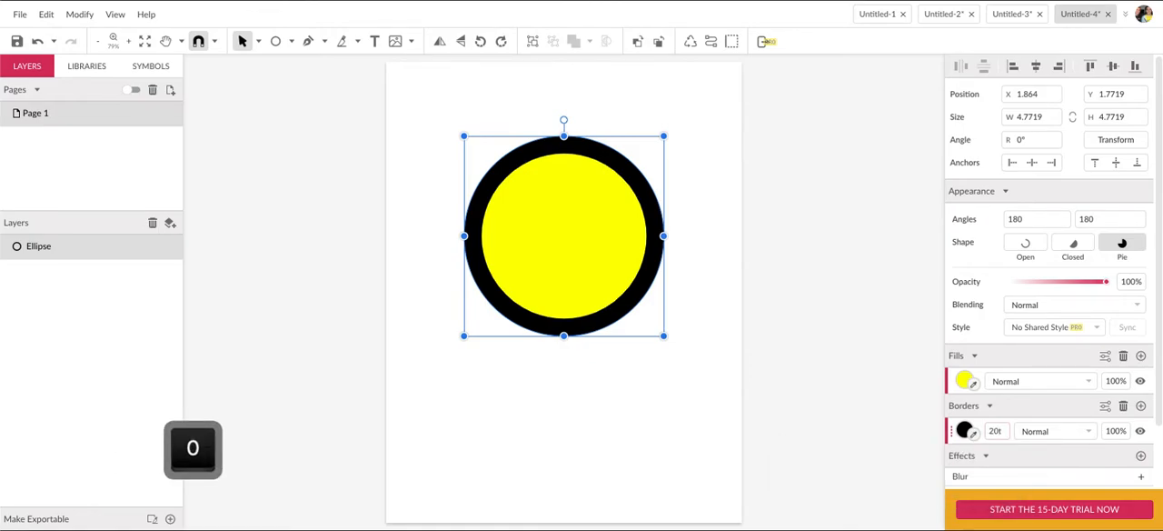
pyautogui.press('Return')
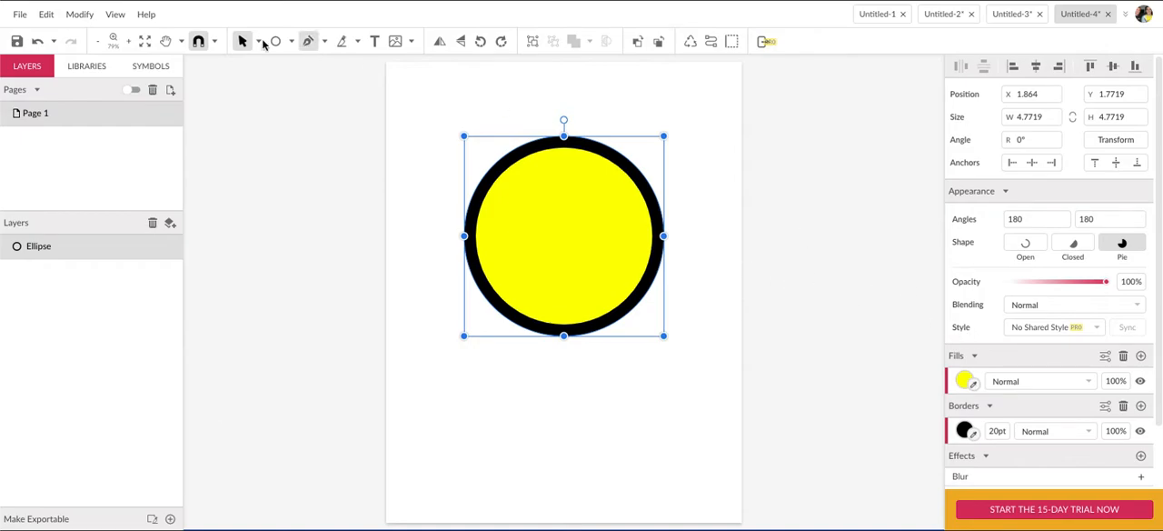
pyautogui.click(779, 251)
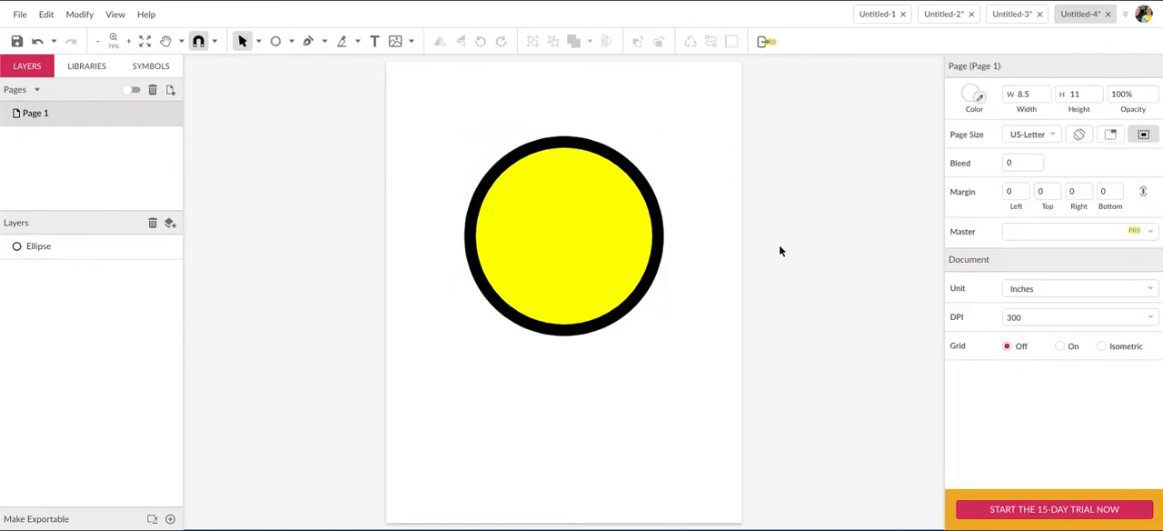
pyautogui.click(602, 241)
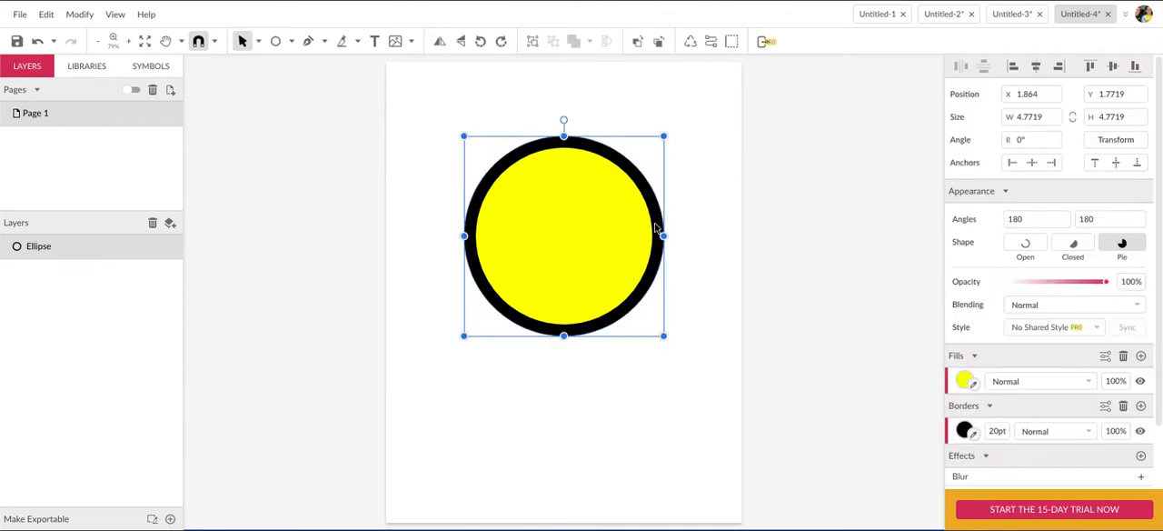
pyautogui.click(710, 185)
pyautogui.click(630, 223)
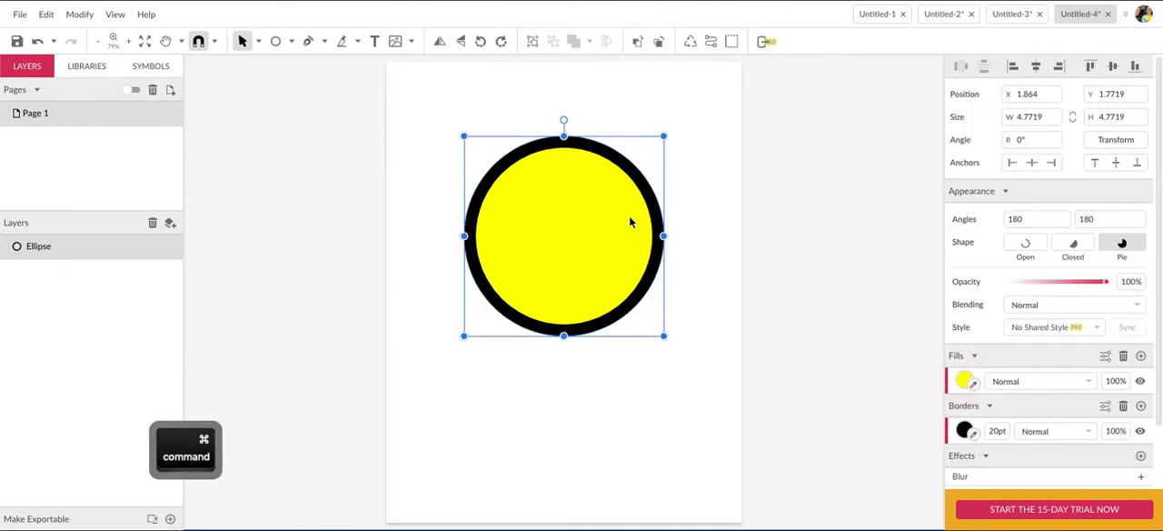
pyautogui.press('super+a')
pyautogui.press('super+shift+a')
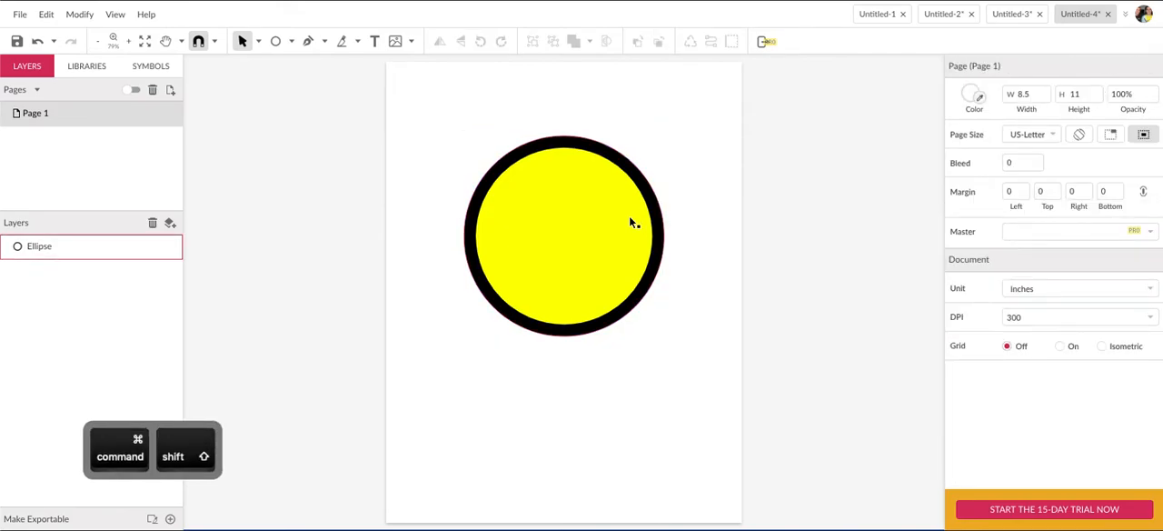
pyautogui.press('super+shift+a')
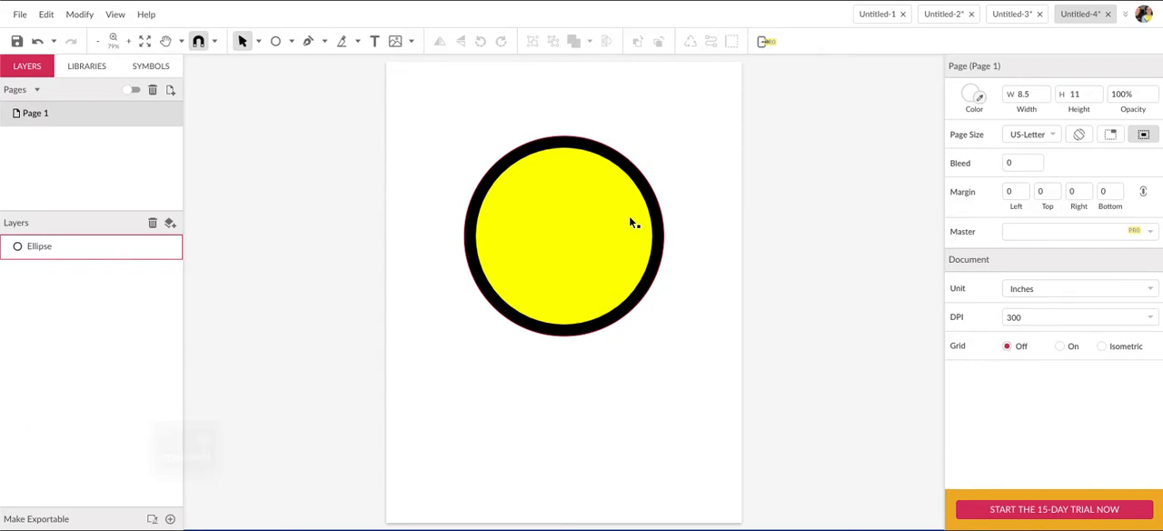
pyautogui.press('super+a')
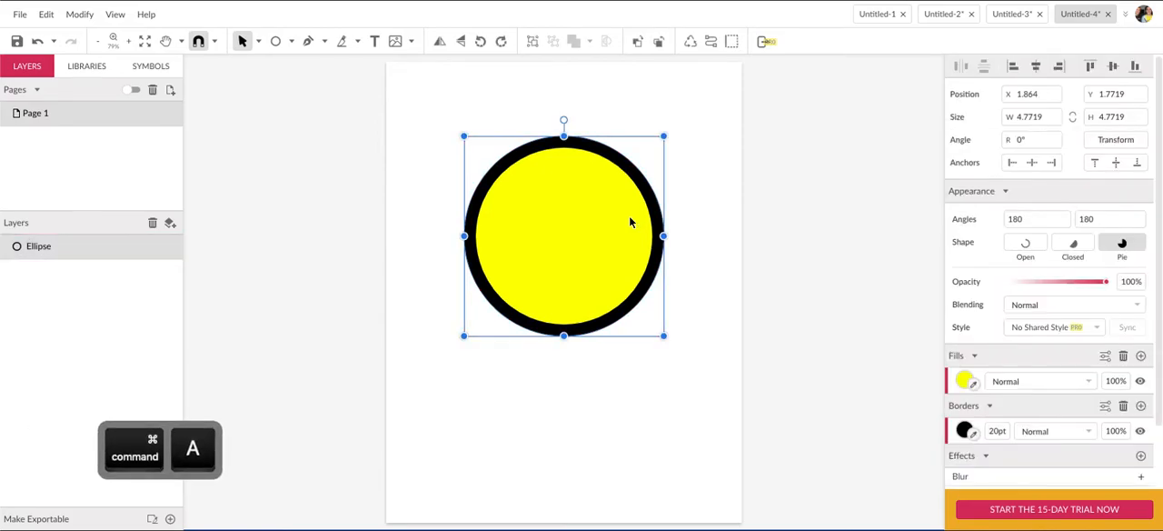
pyautogui.click(312, 172)
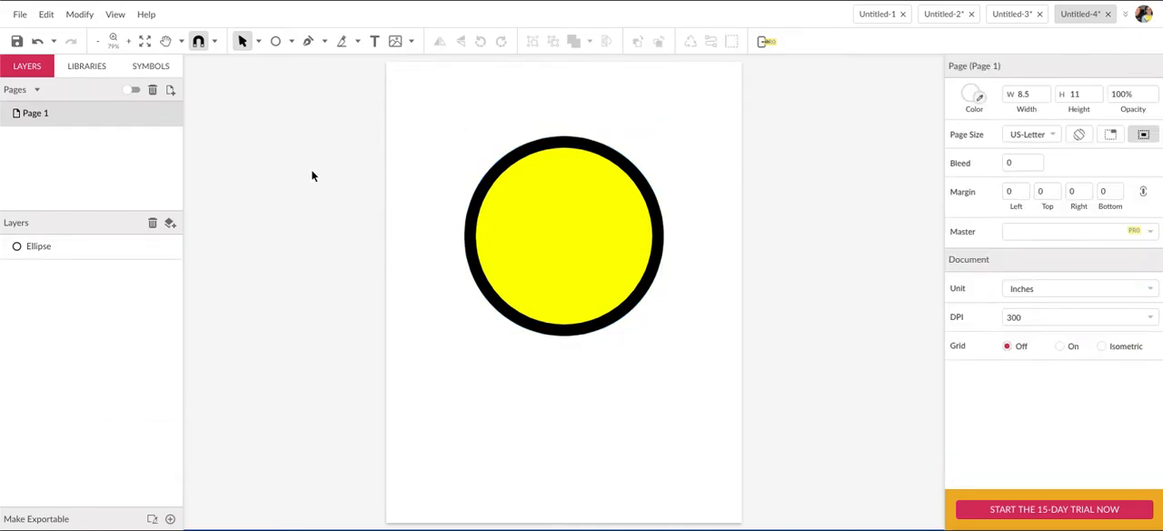
# Draw a closed, curved smiling mouth about 2.84 in wide and 1.64 in high in the circle's lower half with the Pen tool.
pyautogui.click(309, 43)
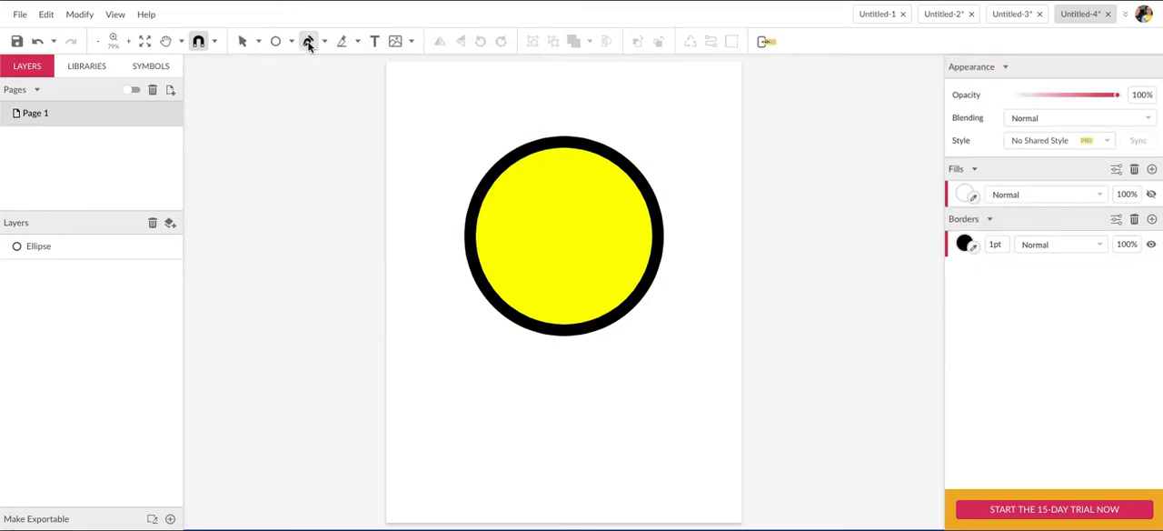
pyautogui.scroll(1, 389, 166)
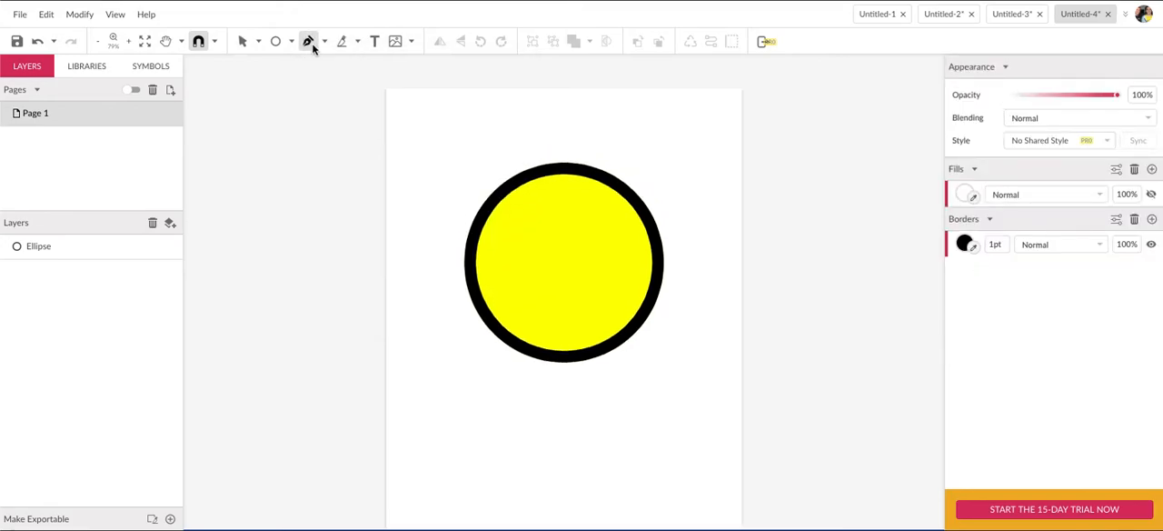
pyautogui.click(508, 286)
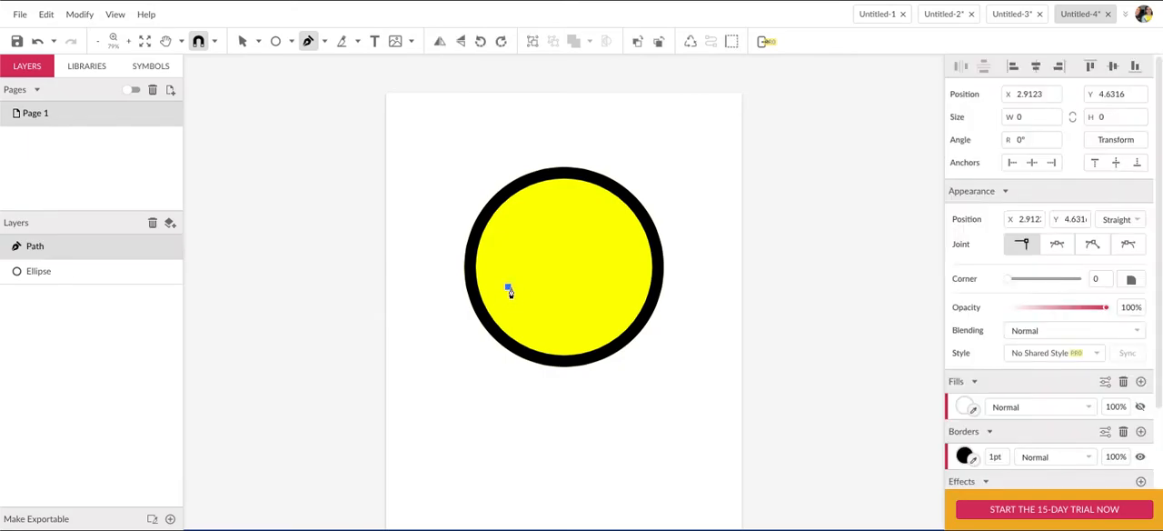
pyautogui.moveTo(626, 273); pyautogui.dragTo(669, 247)
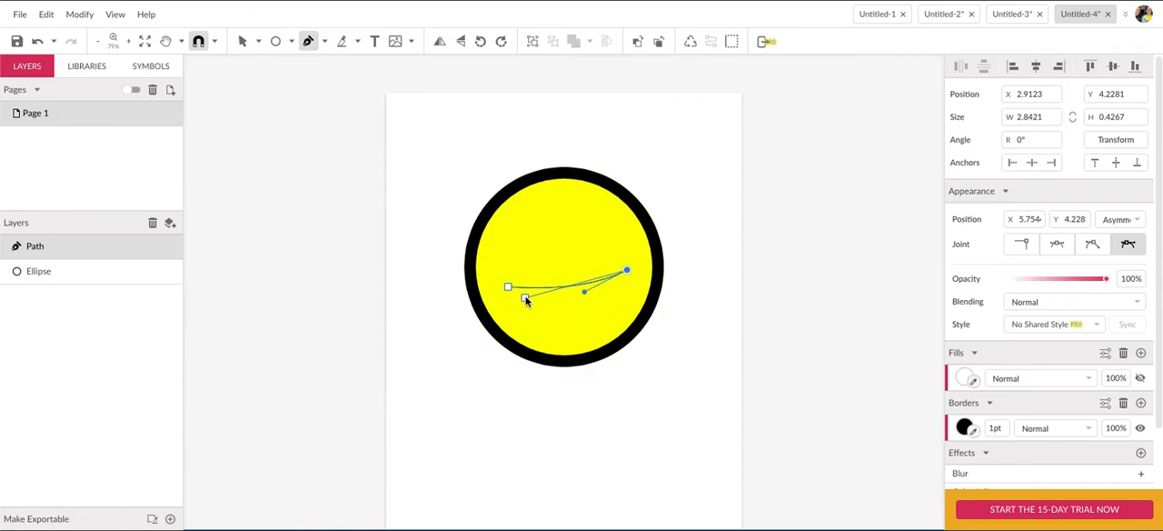
pyautogui.moveTo(509, 289); pyautogui.dragTo(431, 181)
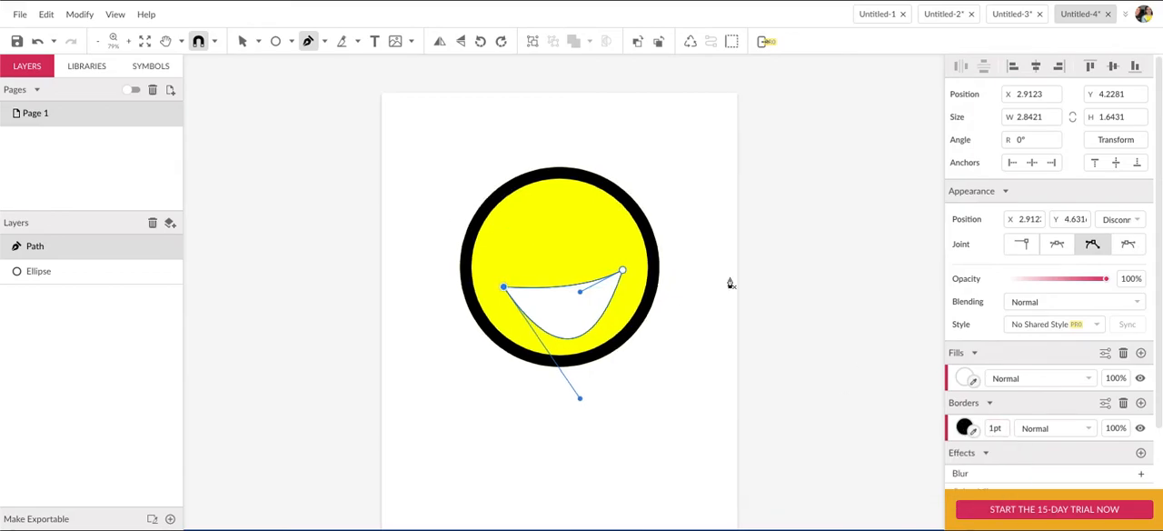
# Set the mouth's border width to 12 pt.
pyautogui.click(1009, 429)
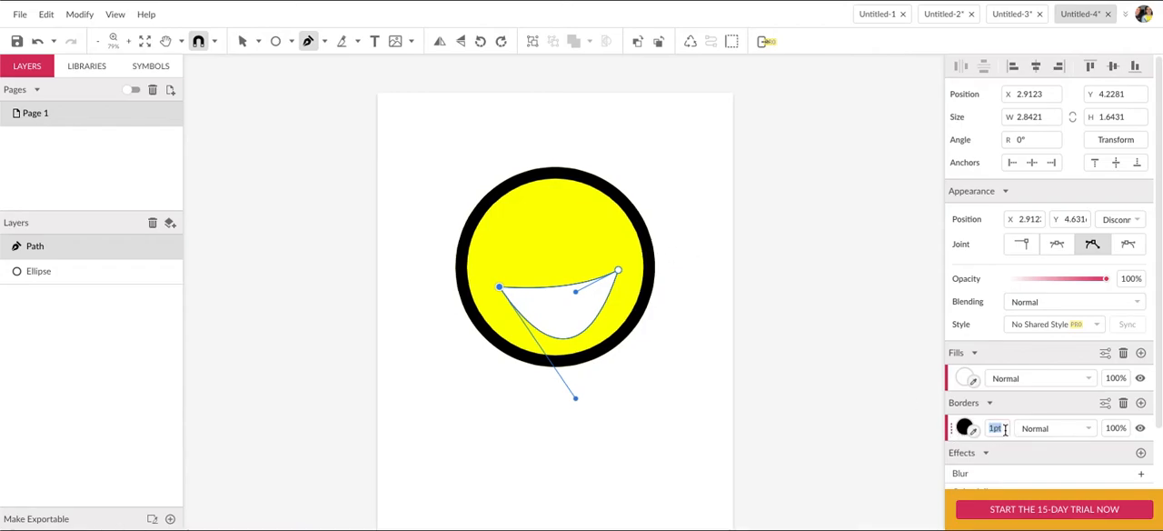
pyautogui.write('12')
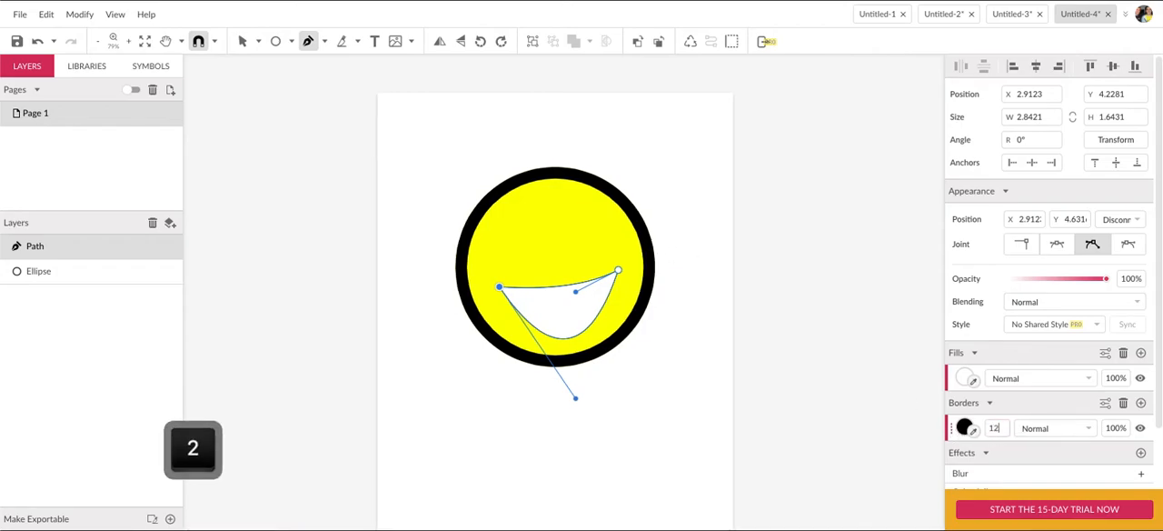
pyautogui.press('Return')
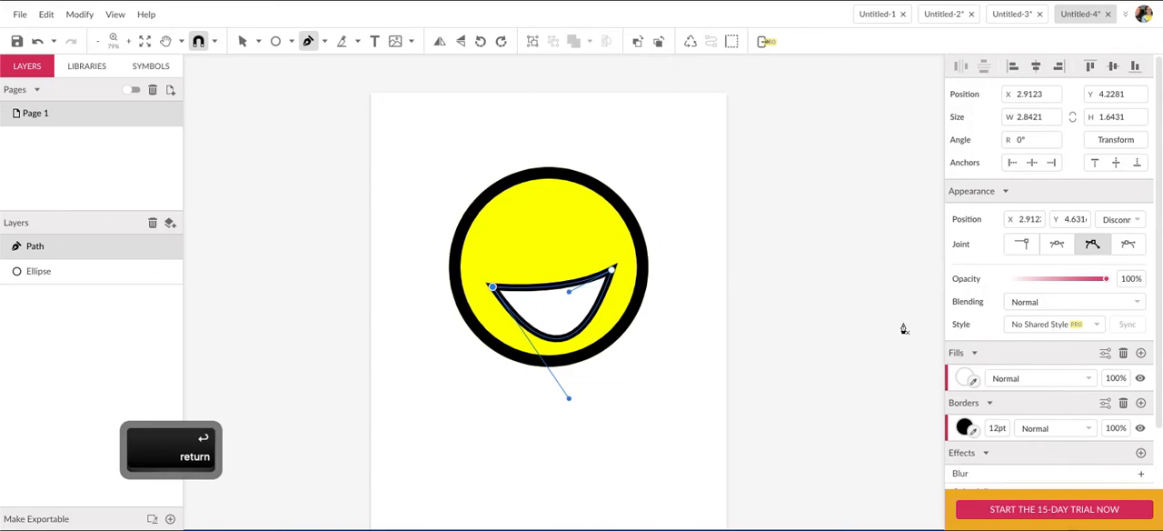
pyautogui.scroll(-1, 1018, 415)
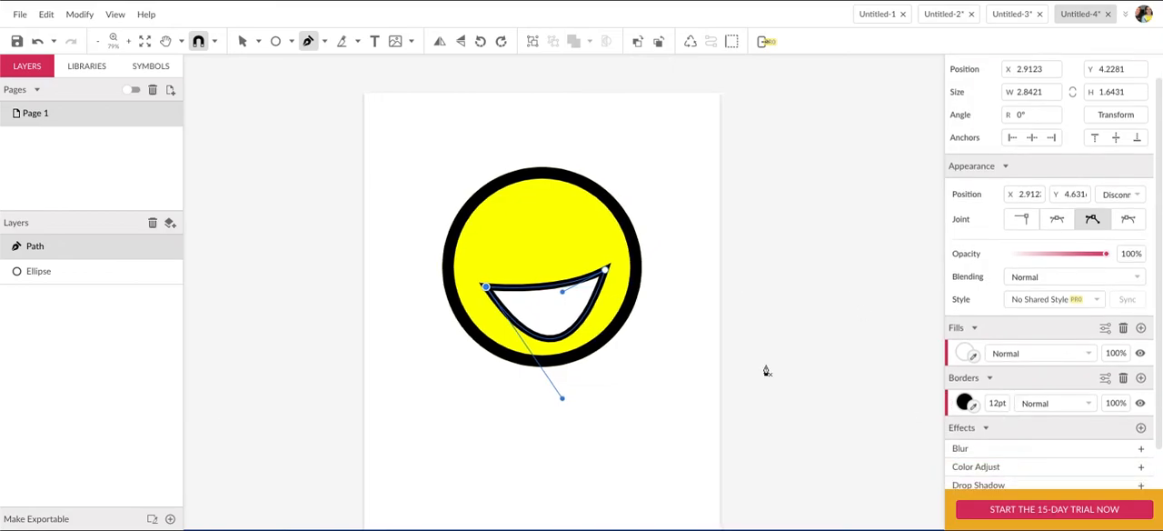
pyautogui.click(673, 299)
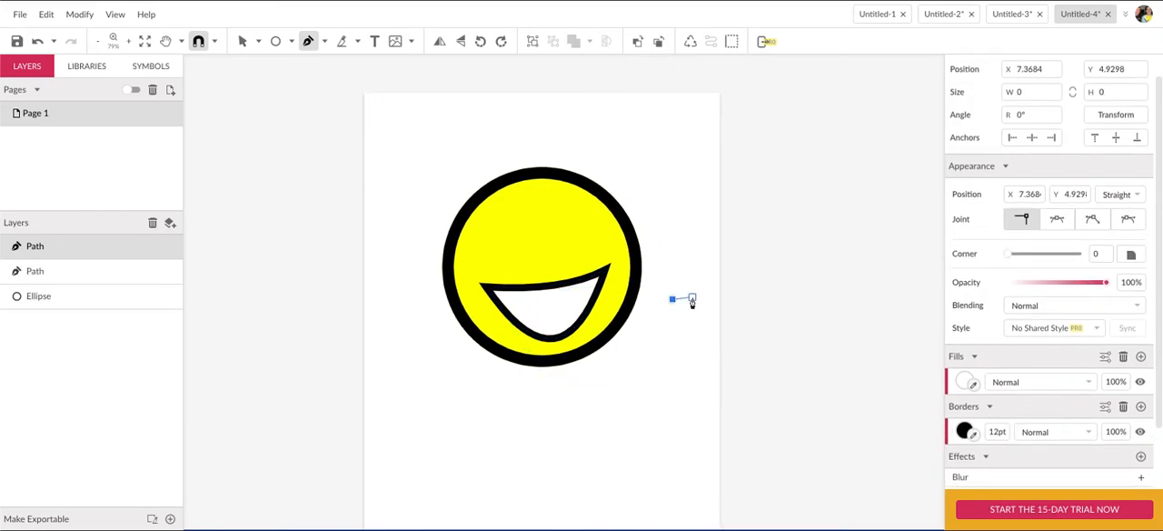
pyautogui.press('super')
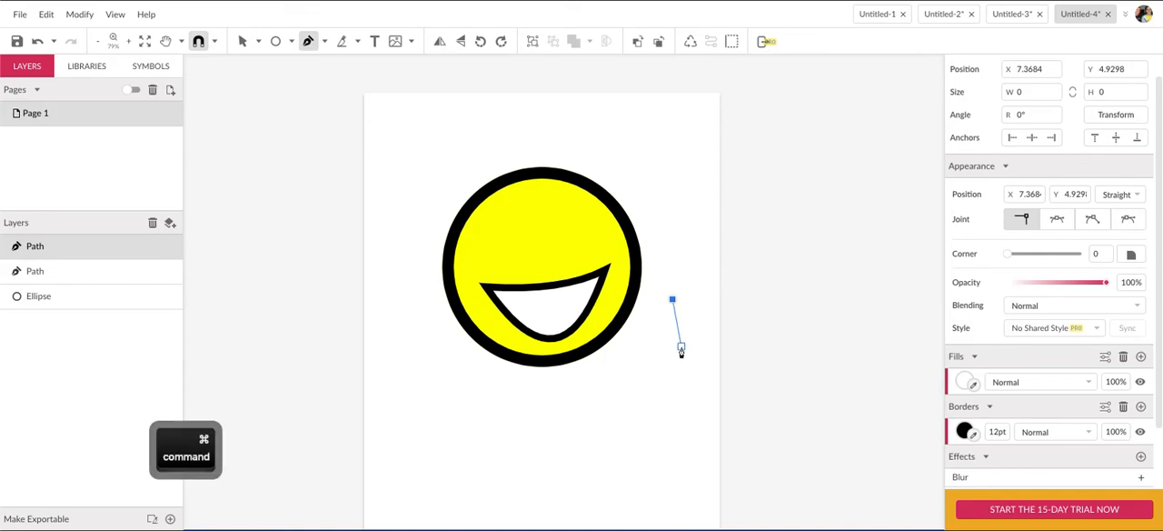
pyautogui.press('super+z')
pyautogui.press('super+z')
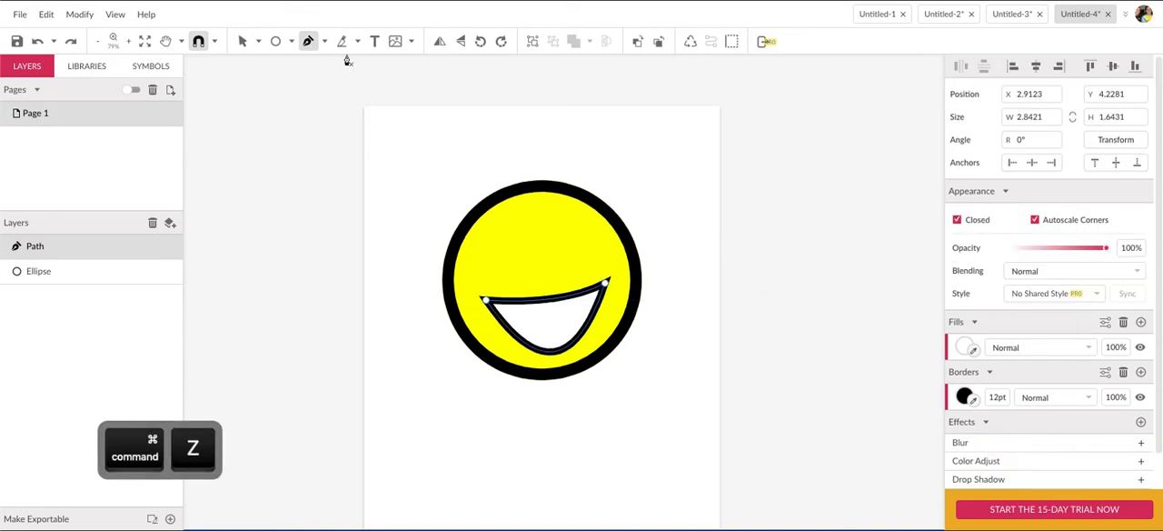
# Deselect the mouth and draw a closed, arched eye about 1.07 in wide and 0.92 in high in the face's upper-left part with the Pen tool.
pyautogui.press('super+shift+a')
pyautogui.scroll(1, 348, 64)
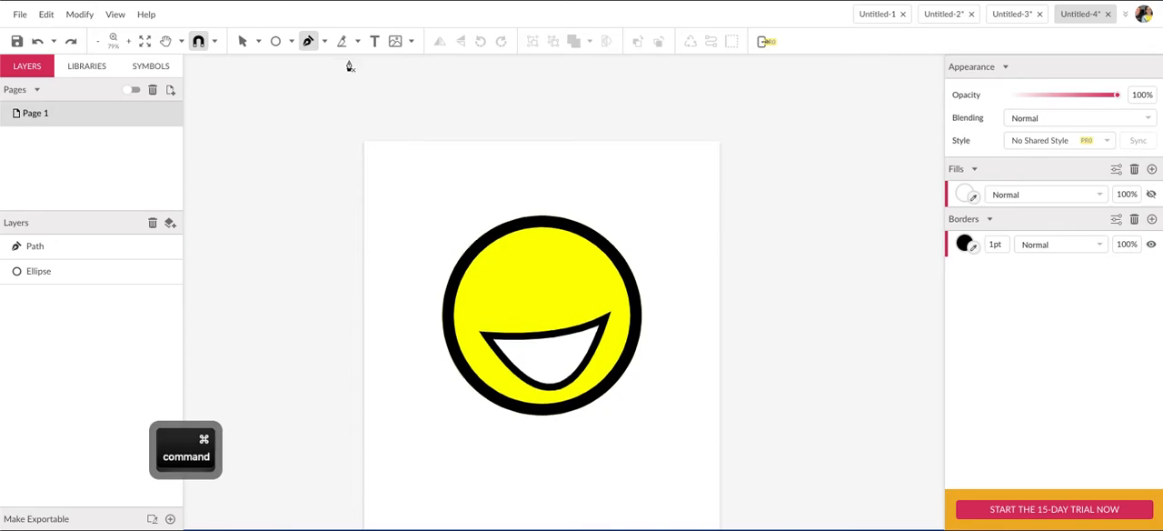
pyautogui.scroll(-1, 436, 347)
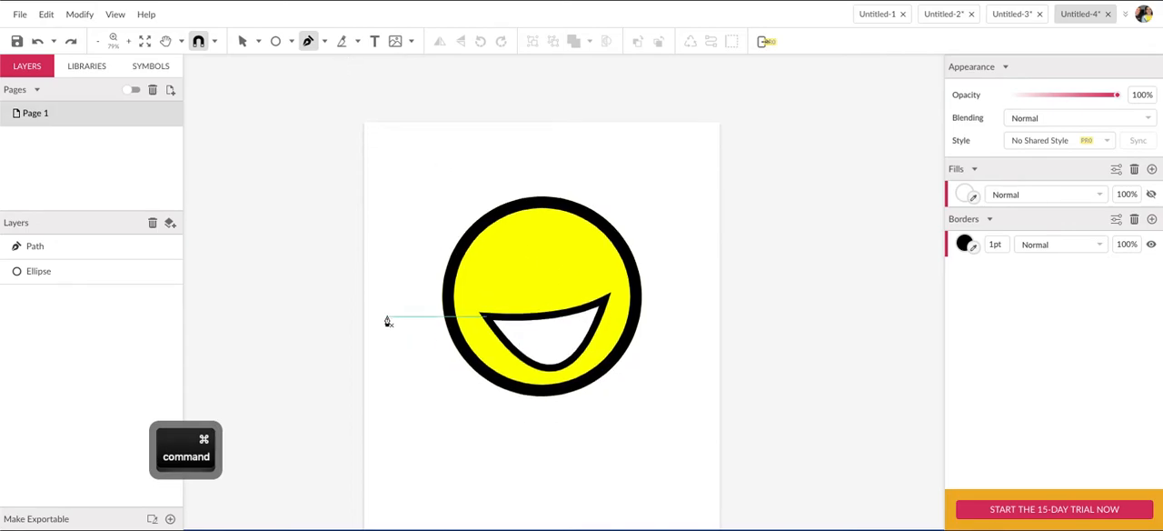
pyautogui.click(479, 282)
pyautogui.moveTo(524, 270); pyautogui.dragTo(556, 292)
pyautogui.click(525, 270)
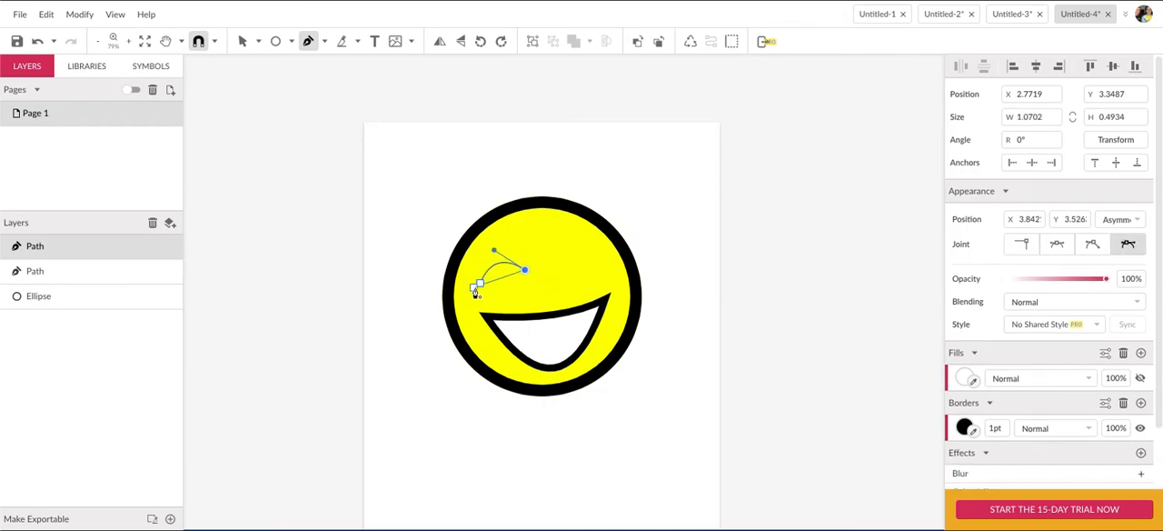
pyautogui.moveTo(480, 289); pyautogui.dragTo(472, 360)
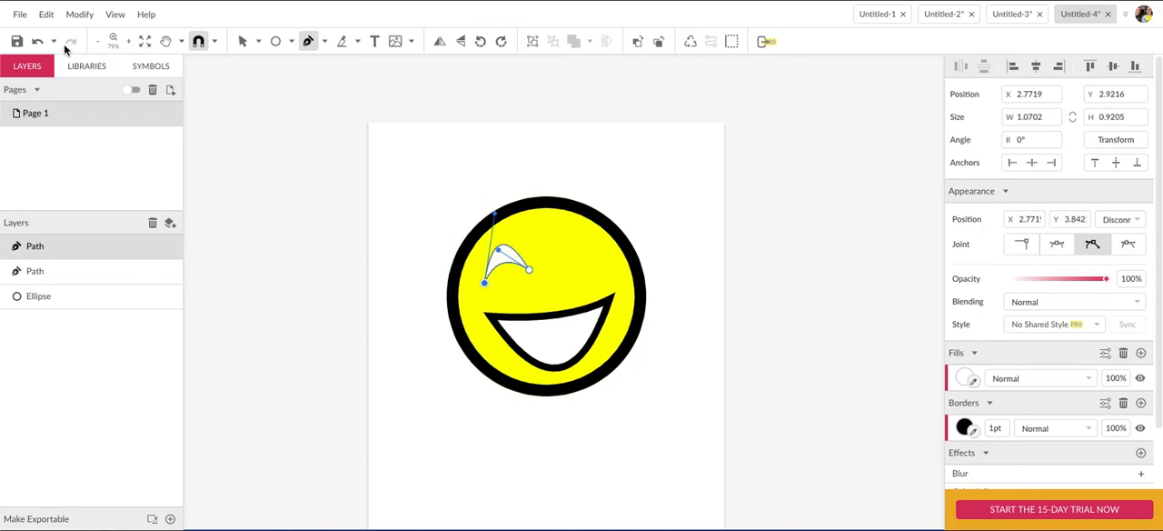
# Set the new eye's border width to 12 pt and deselect it.
pyautogui.click(241, 41)
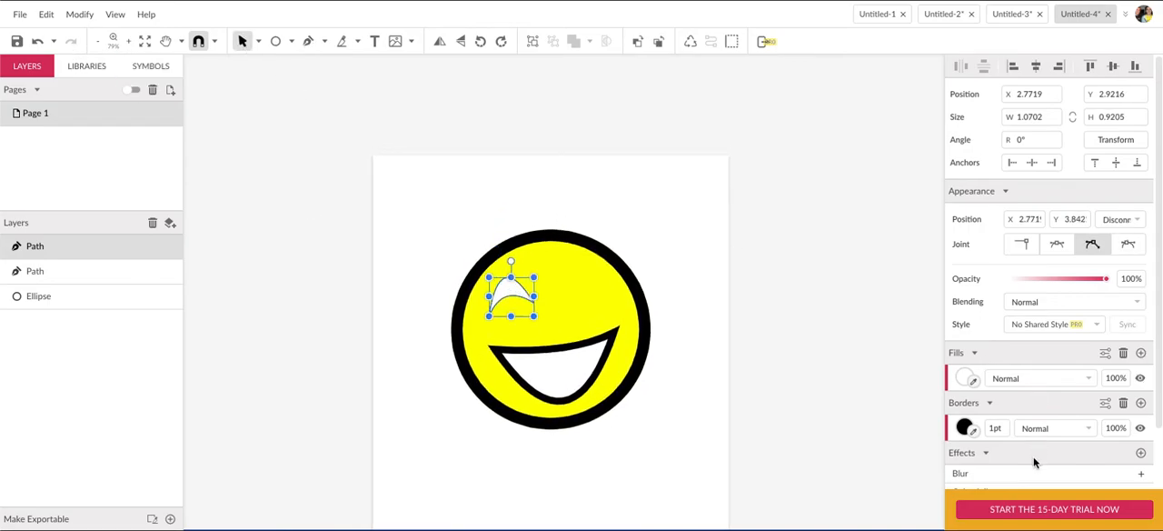
pyautogui.click(995, 428)
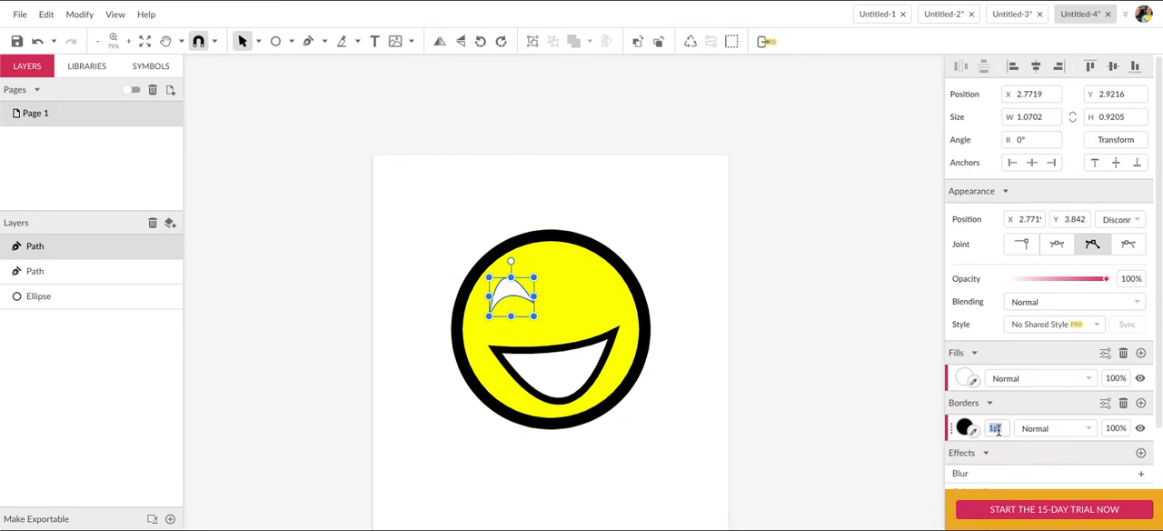
pyautogui.write('2')
pyautogui.press('Return')
pyautogui.click(514, 136)
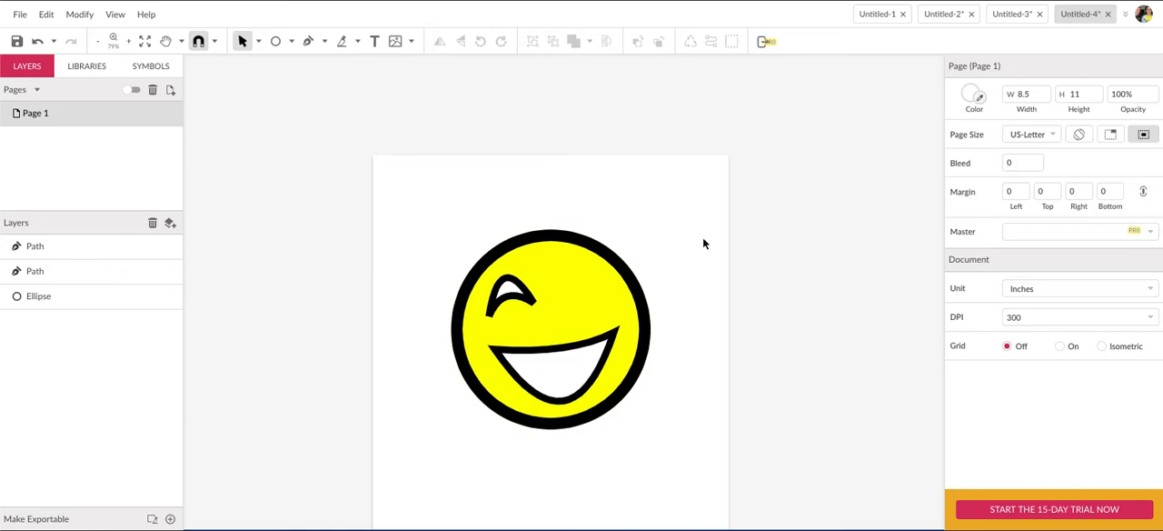
pyautogui.scroll(-1, 701, 240)
pyautogui.click(527, 278)
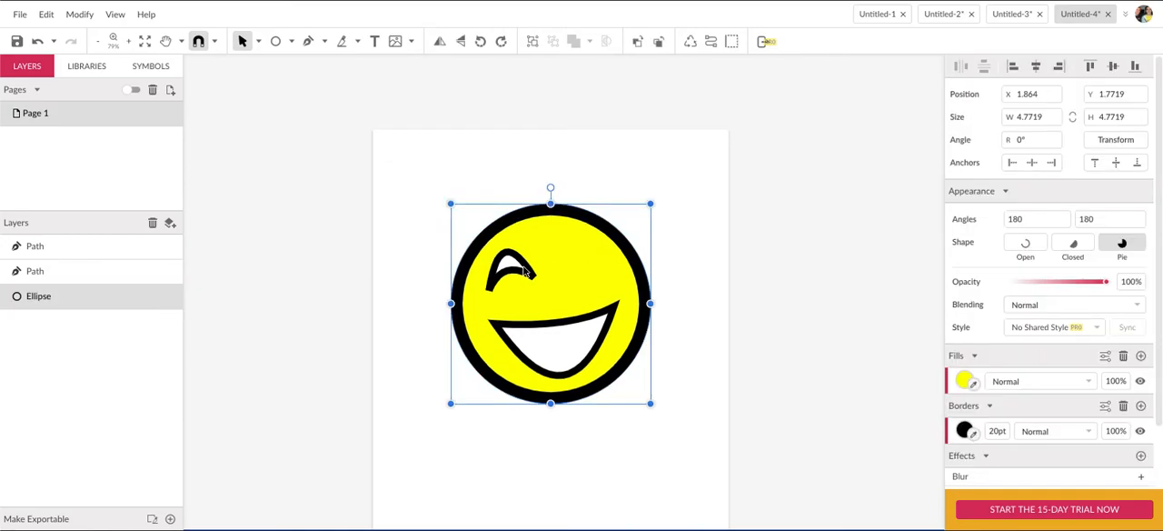
pyautogui.moveTo(522, 261); pyautogui.dragTo(549, 282)
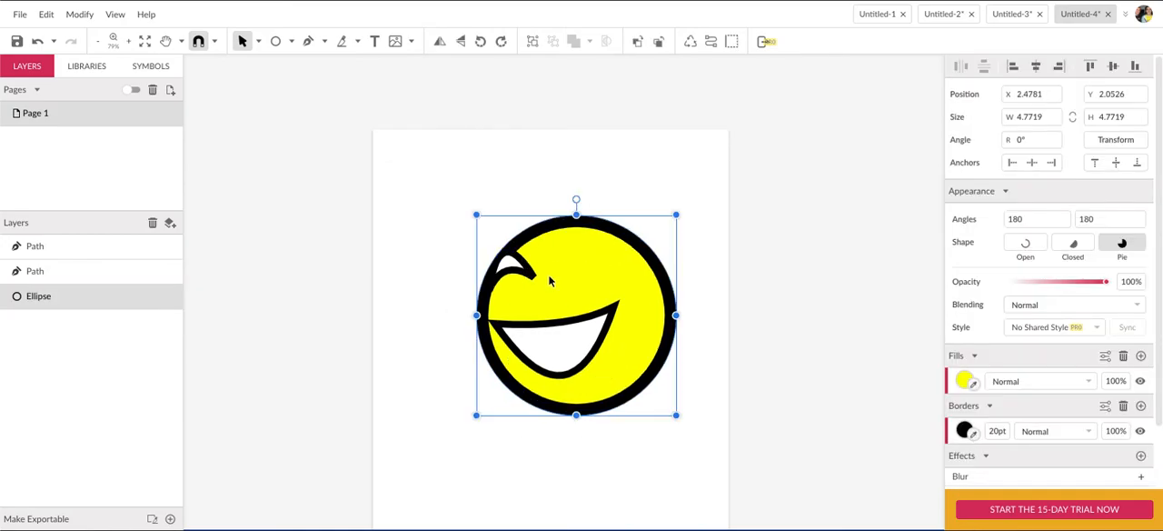
pyautogui.press('super+z')
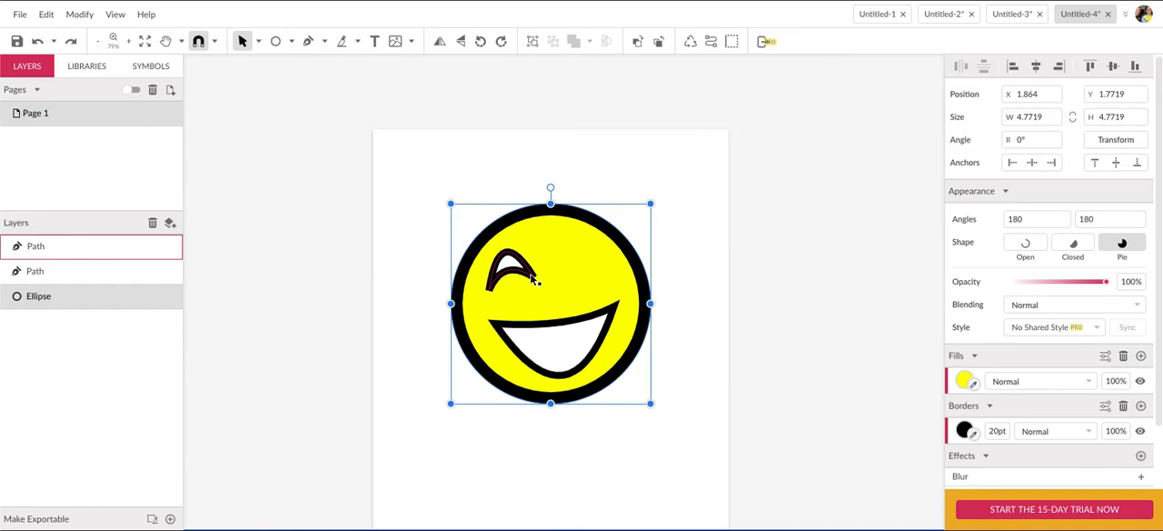
# Duplicate the eye and shift the copy horizontally to the right half of the face.
pyautogui.click(534, 280)
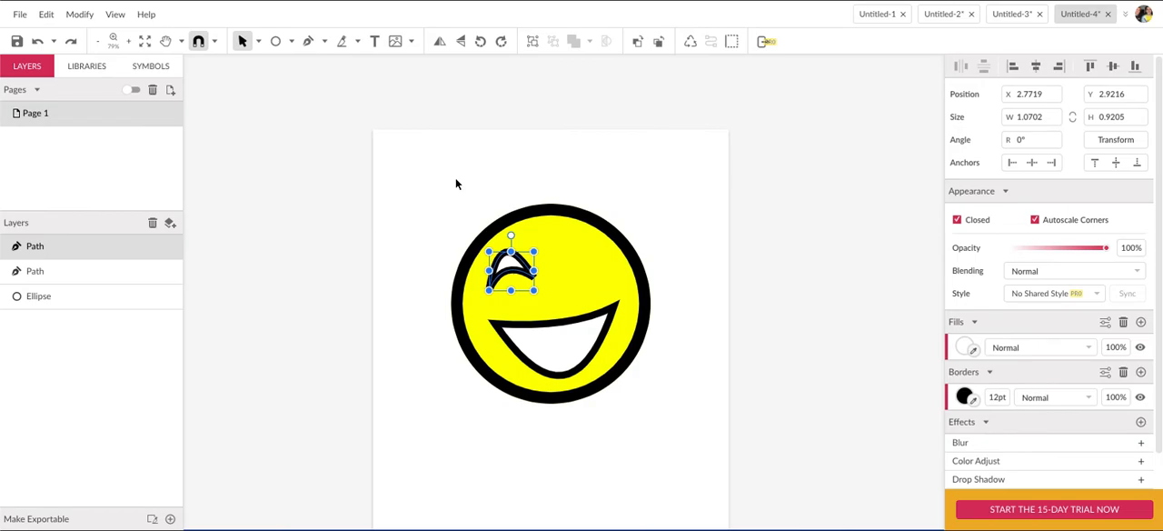
pyautogui.press('super')
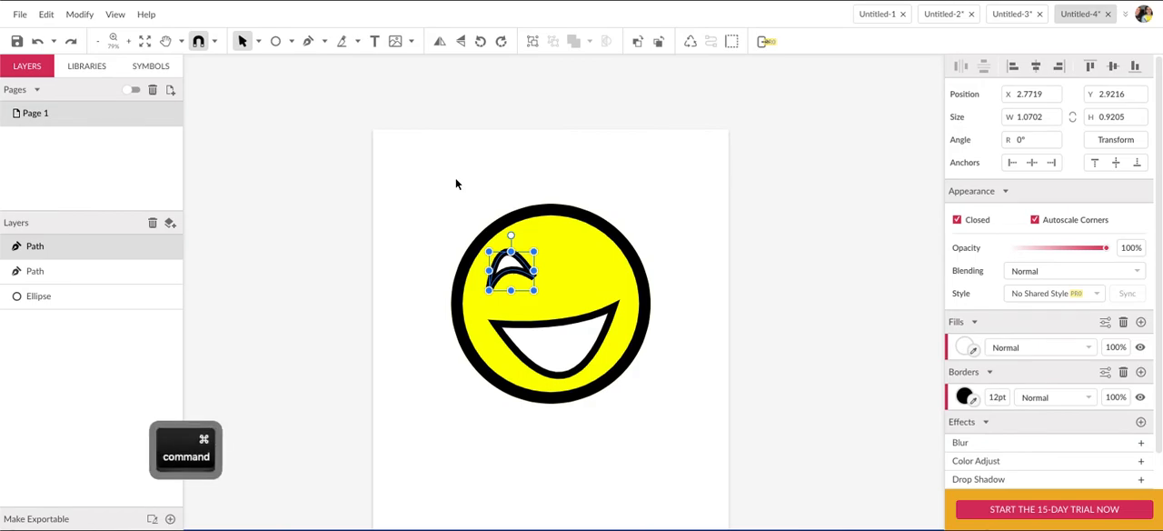
pyautogui.press('super+c')
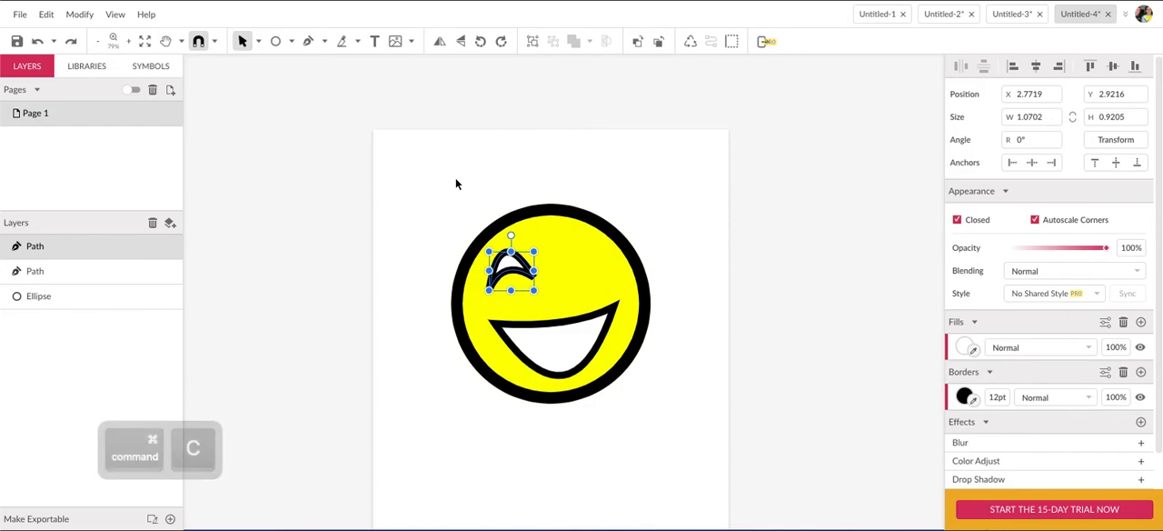
pyautogui.press('super+v')
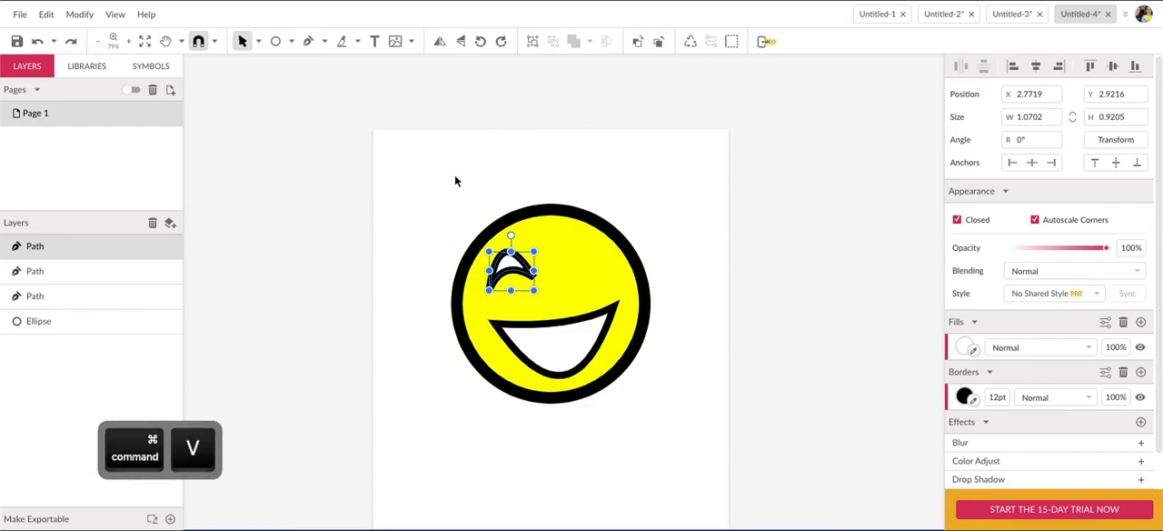
pyautogui.hotkey('shift', 'Right')
pyautogui.hotkey('shift', 'Right')
pyautogui.hotkey('shift', 'Right')
pyautogui.hotkey('shift', 'Right')
pyautogui.hotkey('shift', 'Right')
pyautogui.hotkey('shift', 'Right')
pyautogui.hotkey('shift', 'Right')
pyautogui.hotkey('shift', 'Right')
pyautogui.hotkey('shift', 'Right')
pyautogui.hotkey('shift', 'Right')
pyautogui.hotkey('shift', 'Right')
pyautogui.hotkey('shift', 'Left')
pyautogui.hotkey('shift', 'Left')
# Rotate the copied eye to -20°, nudge it slightly right and up, and deselect it.
pyautogui.moveTo(607, 297); pyautogui.dragTo(600, 312)
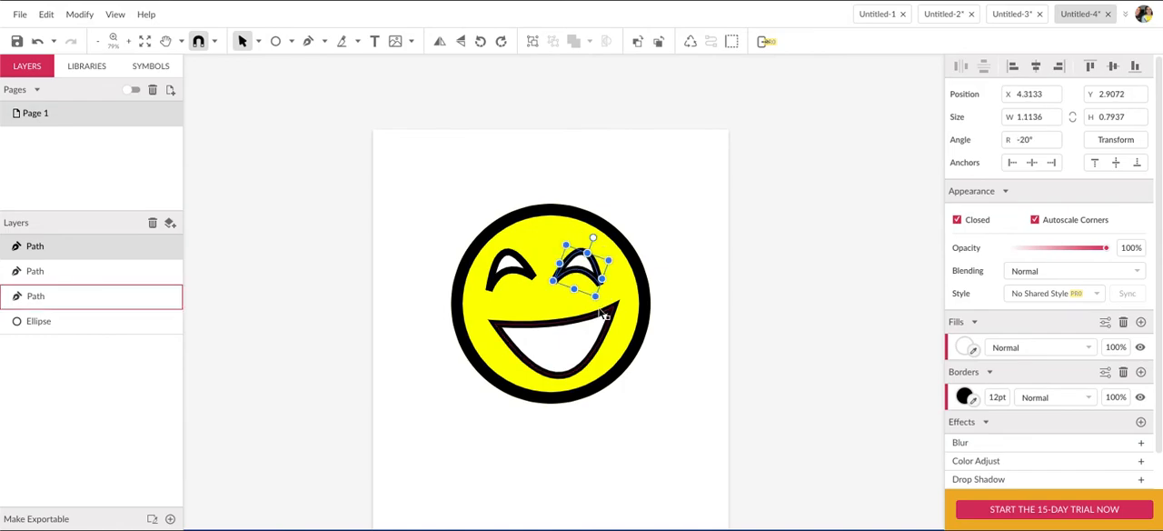
pyautogui.press('Right')
pyautogui.press('Up')
pyautogui.press('Right')
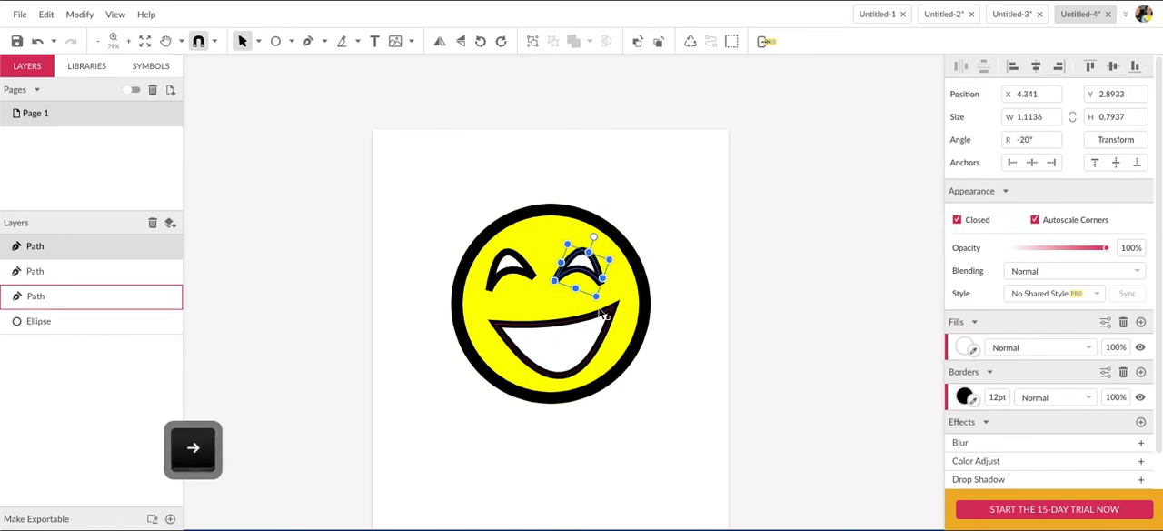
pyautogui.click(447, 154)
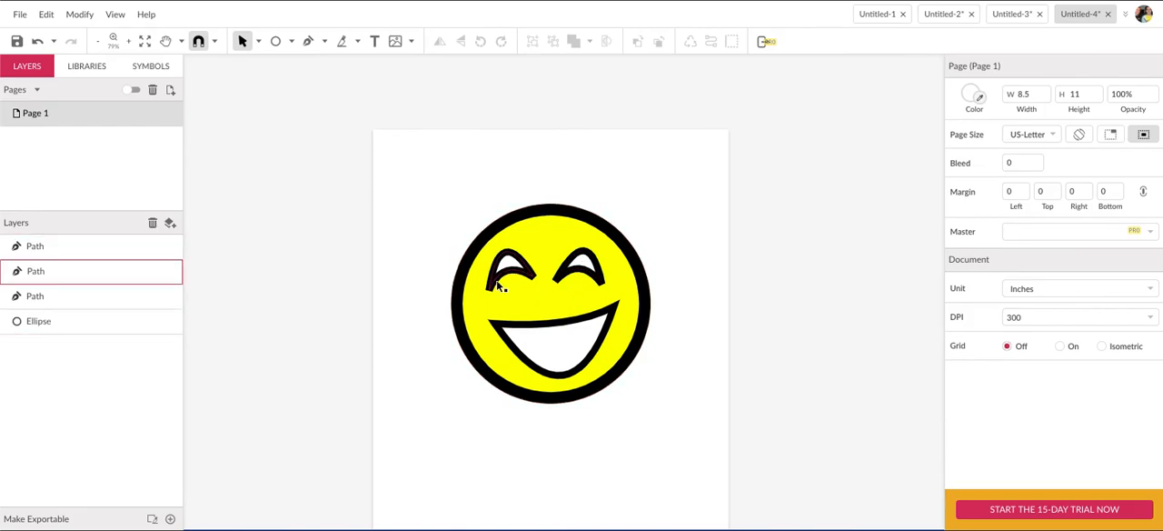
# Flip the right eye horizontally and nudge it right and up to about X 4.41 in, Y 2.81 in.
pyautogui.click(589, 275)
pyautogui.click(84, 15)
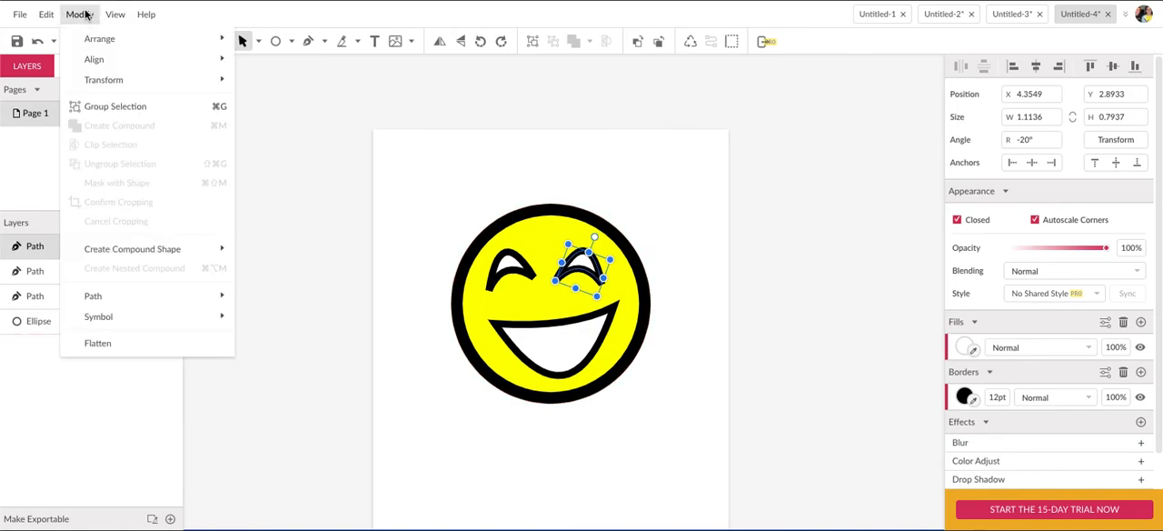
pyautogui.moveTo(87, 78)
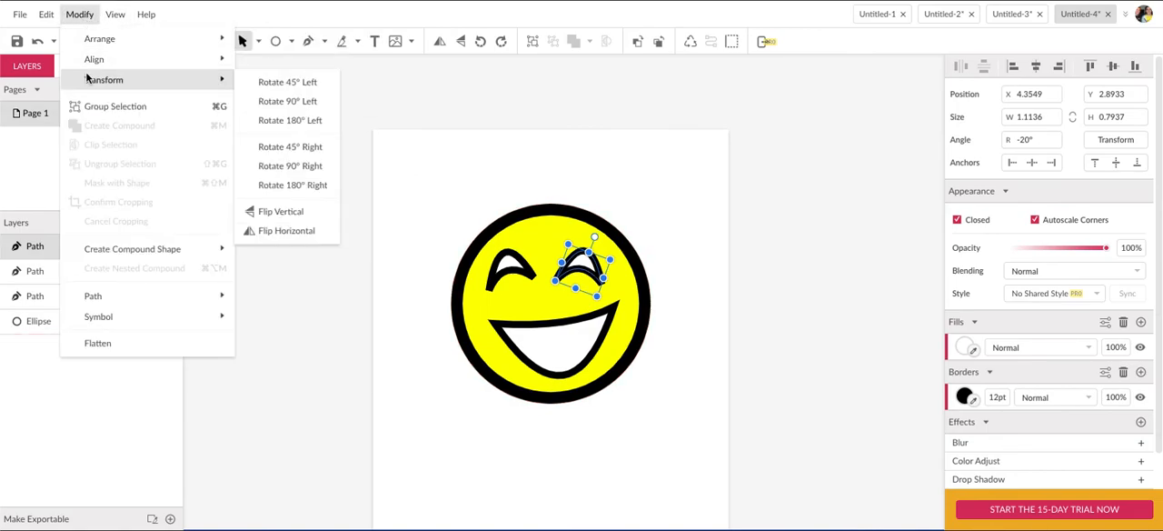
pyautogui.moveTo(164, 87)
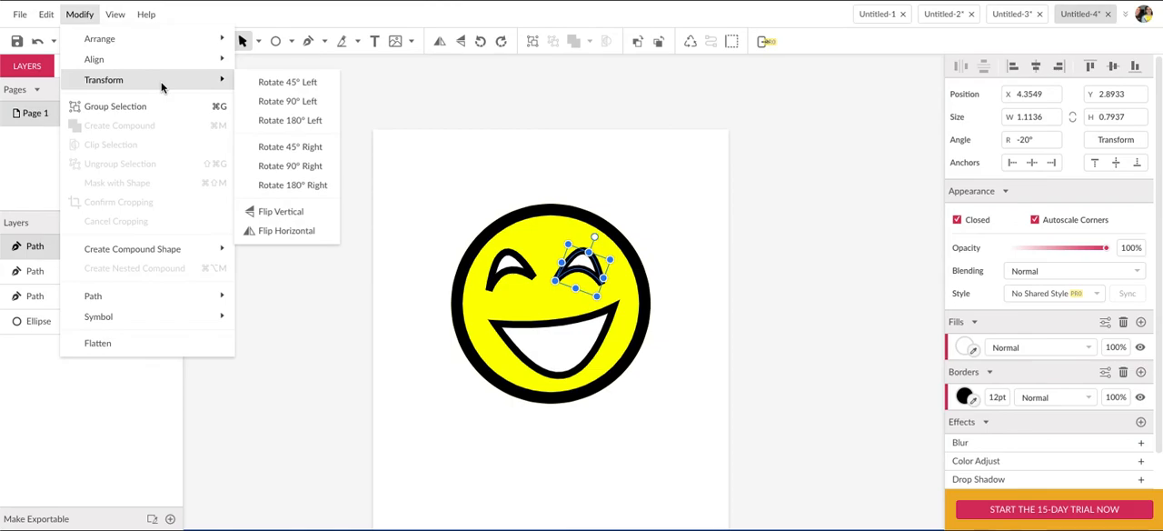
pyautogui.click(280, 230)
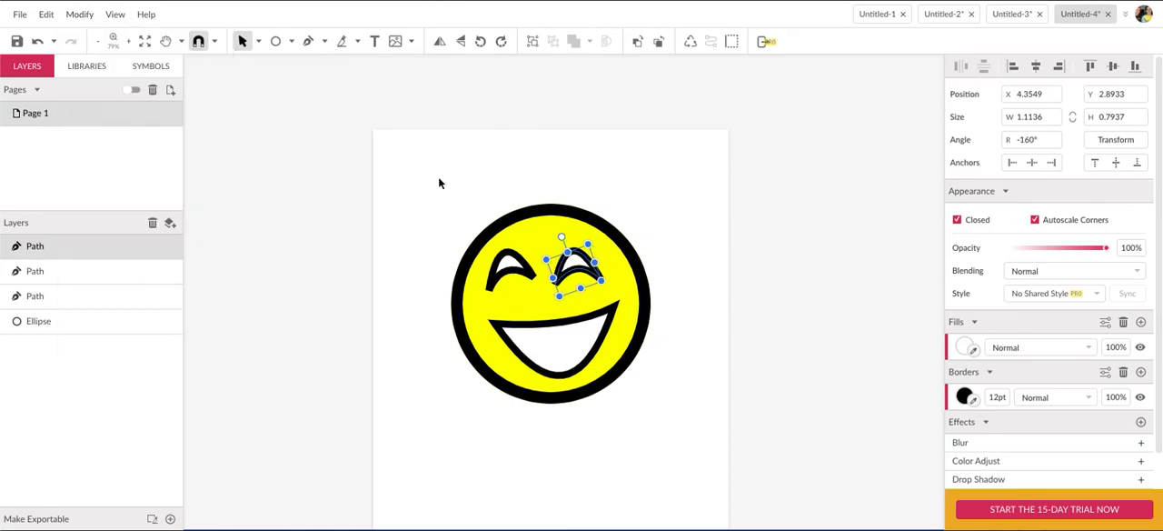
pyautogui.press('Right')
pyautogui.press('Right')
pyautogui.press('Right')
pyautogui.press('Right')
pyautogui.press('Up')
pyautogui.press('Up')
pyautogui.press('Up')
pyautogui.press('Up')
pyautogui.press('Up')
pyautogui.press('Up')
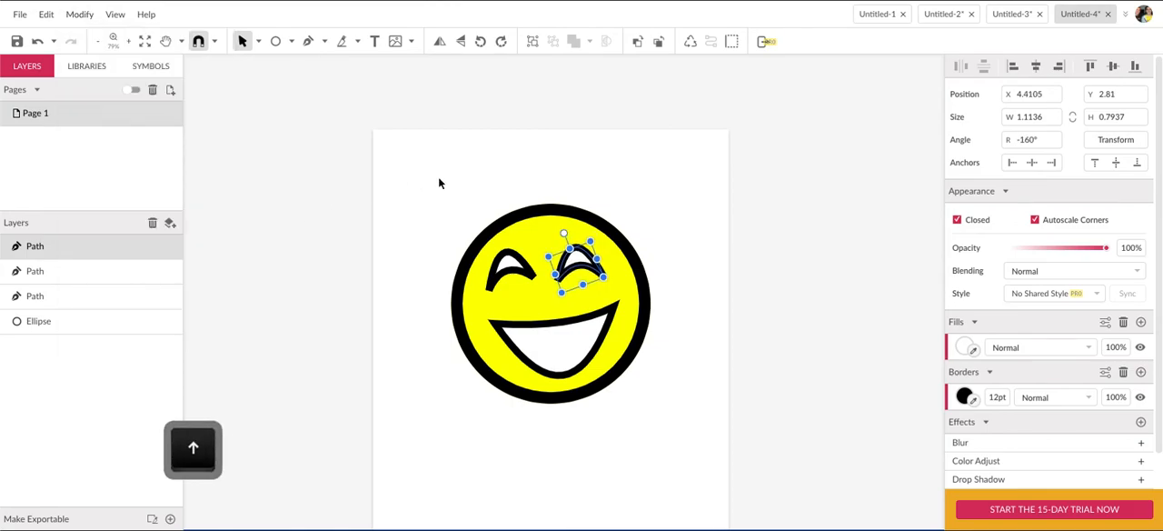
# Fine-tune the right eye's rotation, nudge it a little further right and up, and deselect it.
pyautogui.moveTo(606, 282); pyautogui.dragTo(607, 287)
pyautogui.press('Right')
pyautogui.press('Right')
pyautogui.press('Up')
pyautogui.click(605, 169)
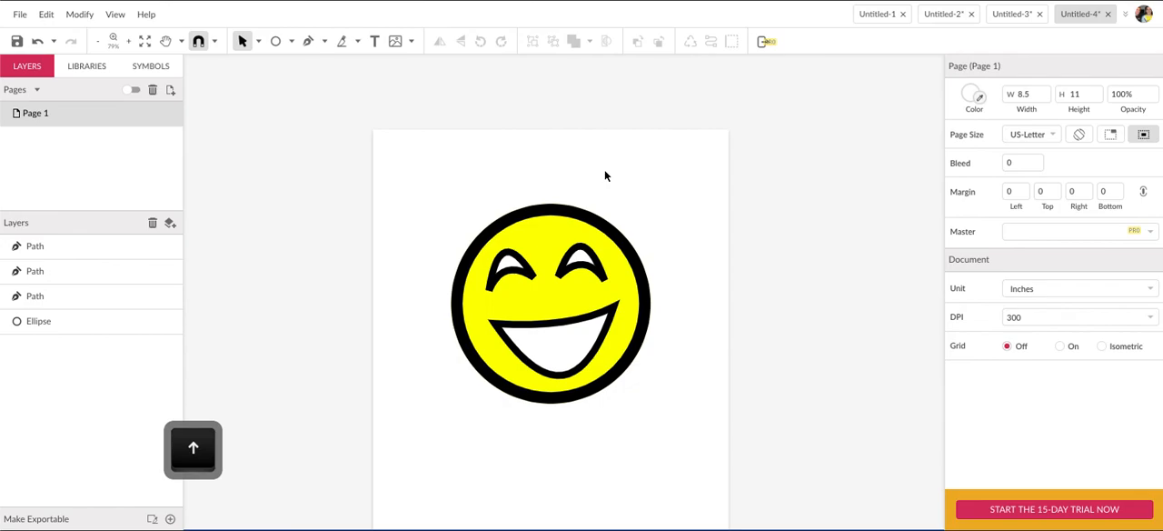
# Select the circle, mouth and both eyes and group them into one object.
pyautogui.scroll(-1, 416, 173)
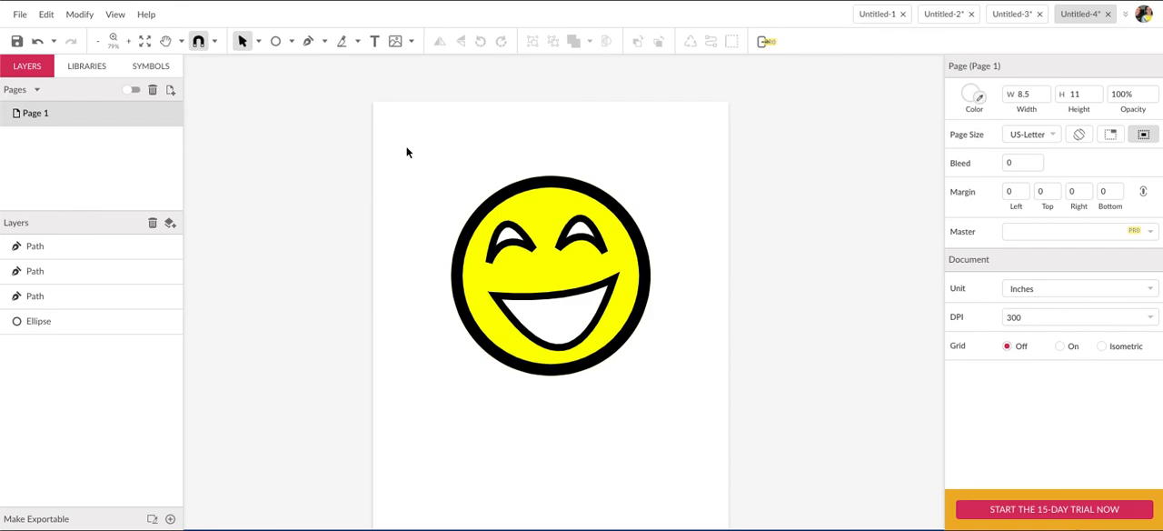
pyautogui.press('super+a')
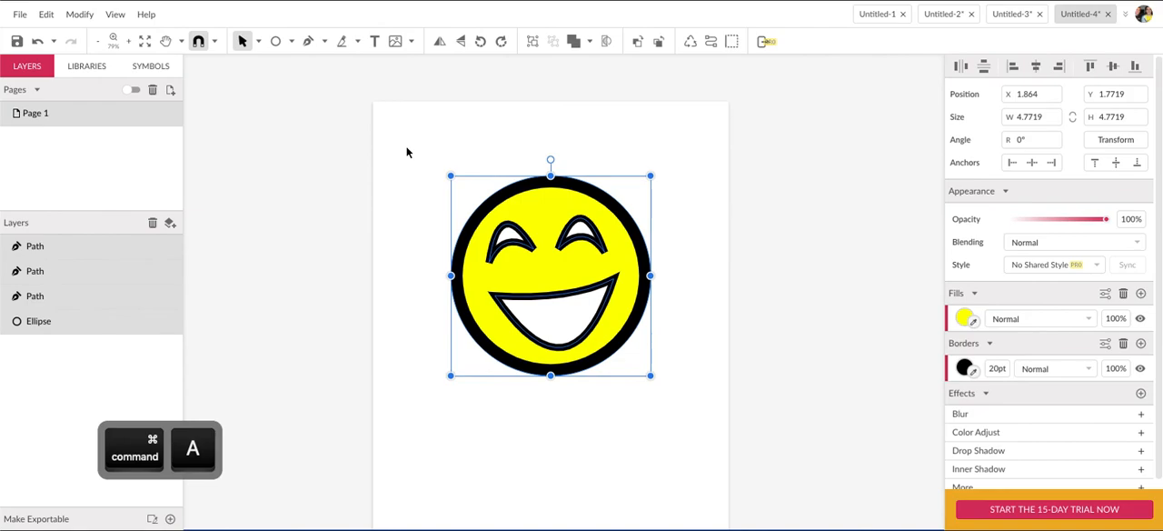
pyautogui.moveTo(423, 137); pyautogui.dragTo(714, 420)
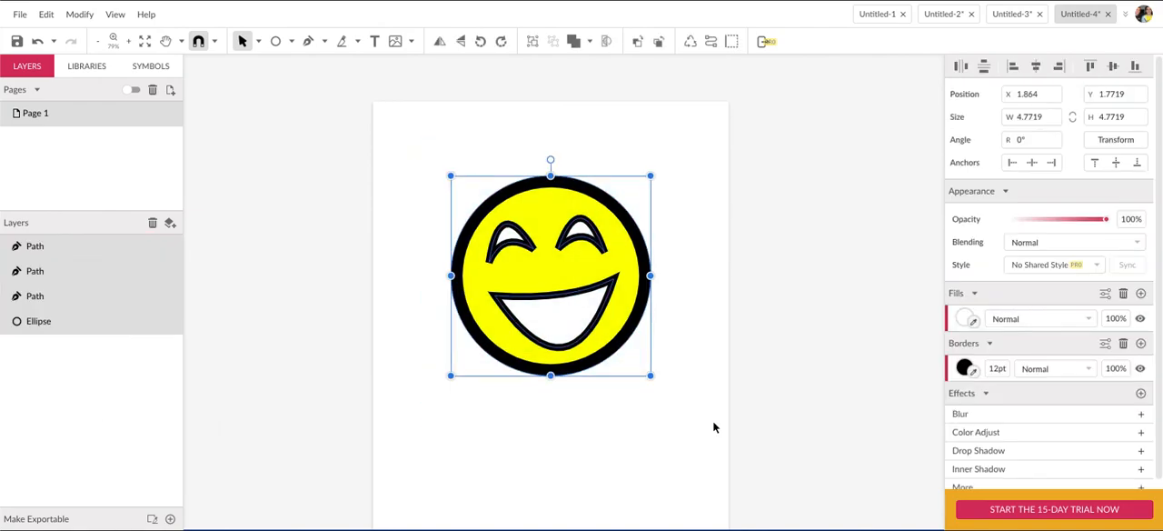
pyautogui.press('super+g')
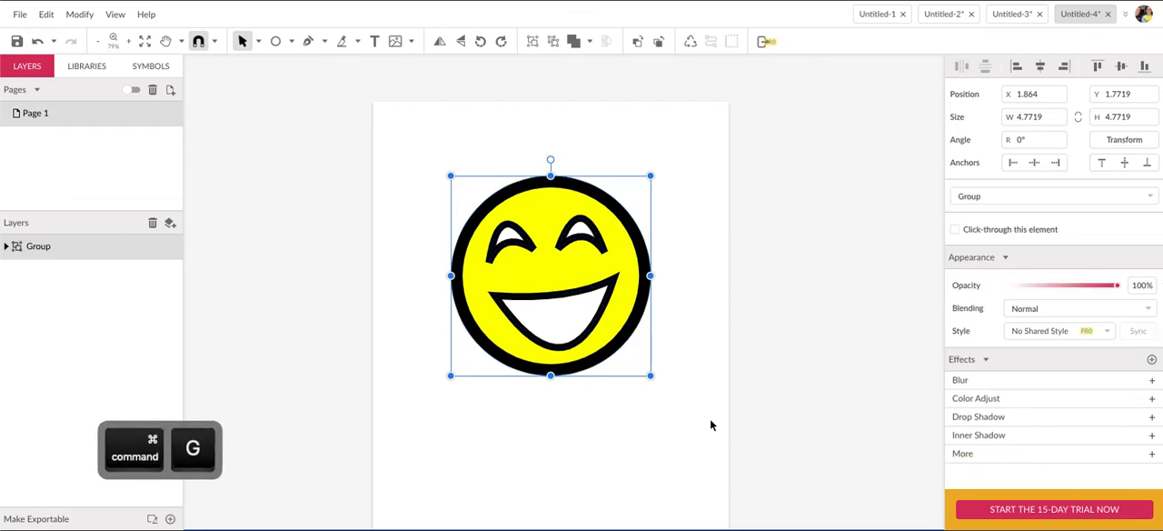
# Move the grouped smiley around the page as one object, place it back near its original position, and deselect it.
pyautogui.click(668, 289)
pyautogui.moveTo(583, 257); pyautogui.dragTo(648, 233)
pyautogui.moveTo(567, 264)
pyautogui.mouseDown()
pyautogui.moveTo(597, 242)
pyautogui.moveTo(549, 257)
pyautogui.mouseUp()
pyautogui.click(645, 135)
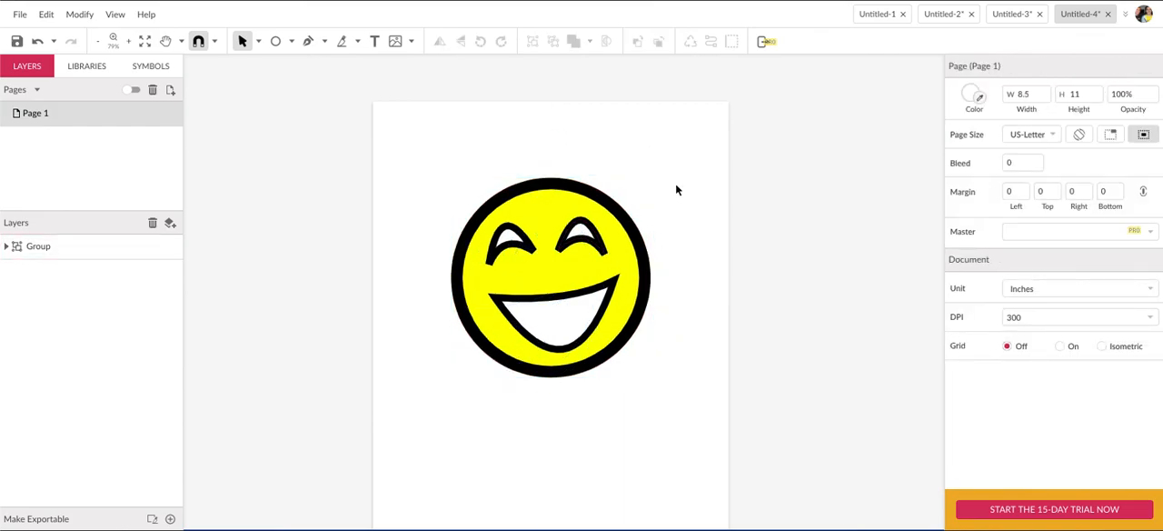